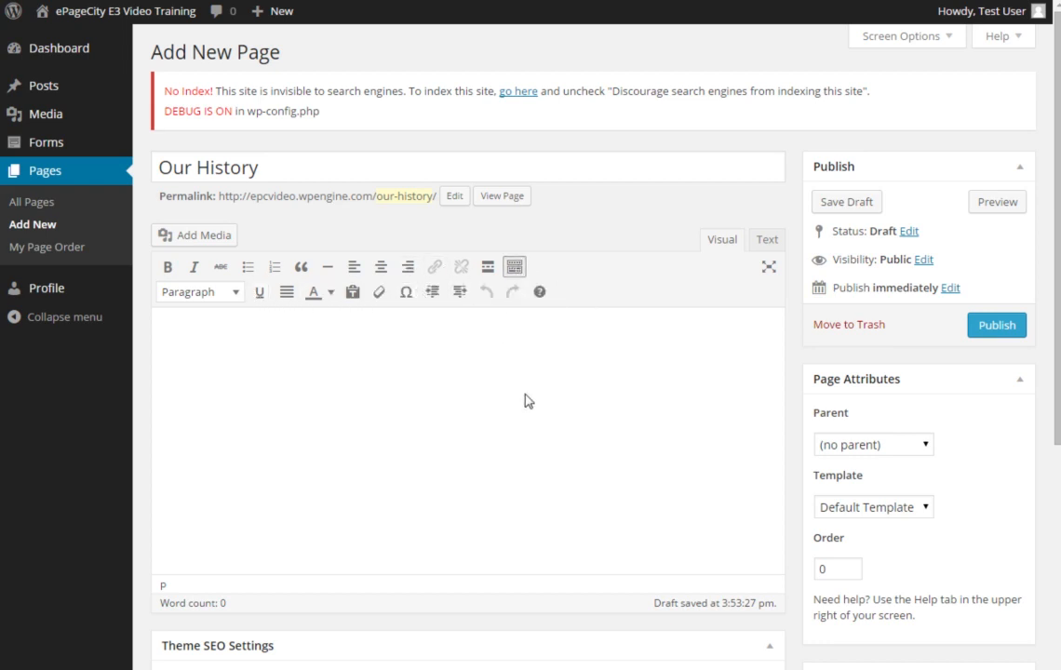
Hide the editor's second row of formatting tools and show it again.
click(514, 269)
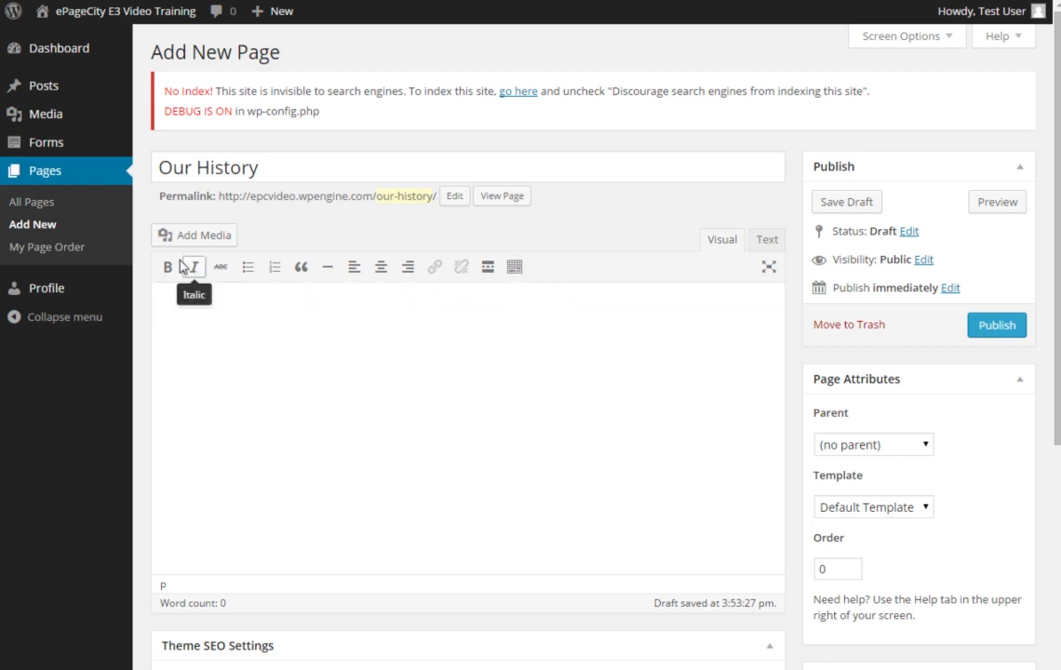
click(515, 275)
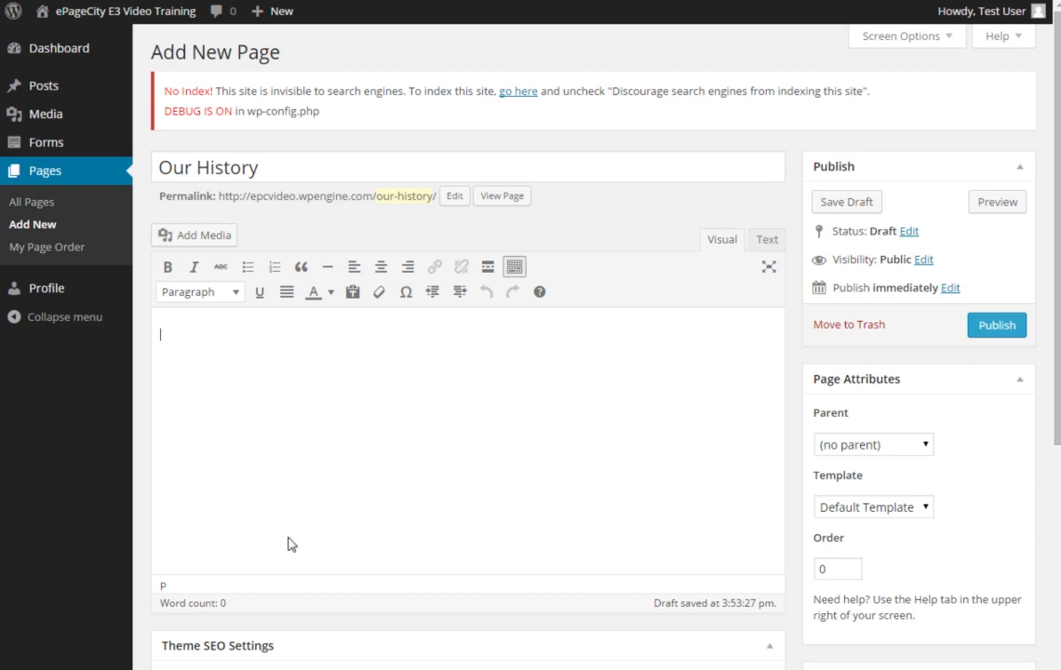
Switch to the Test Content document in Microsoft Word and move its window over the page editor.
mouse_move(280, 669)
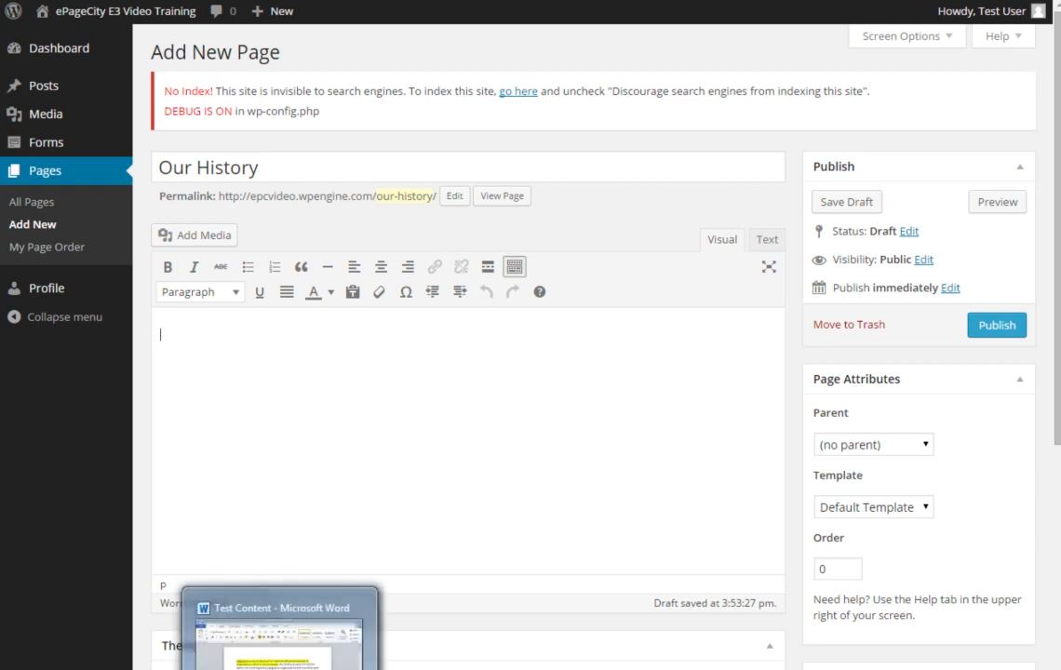
click(280, 642)
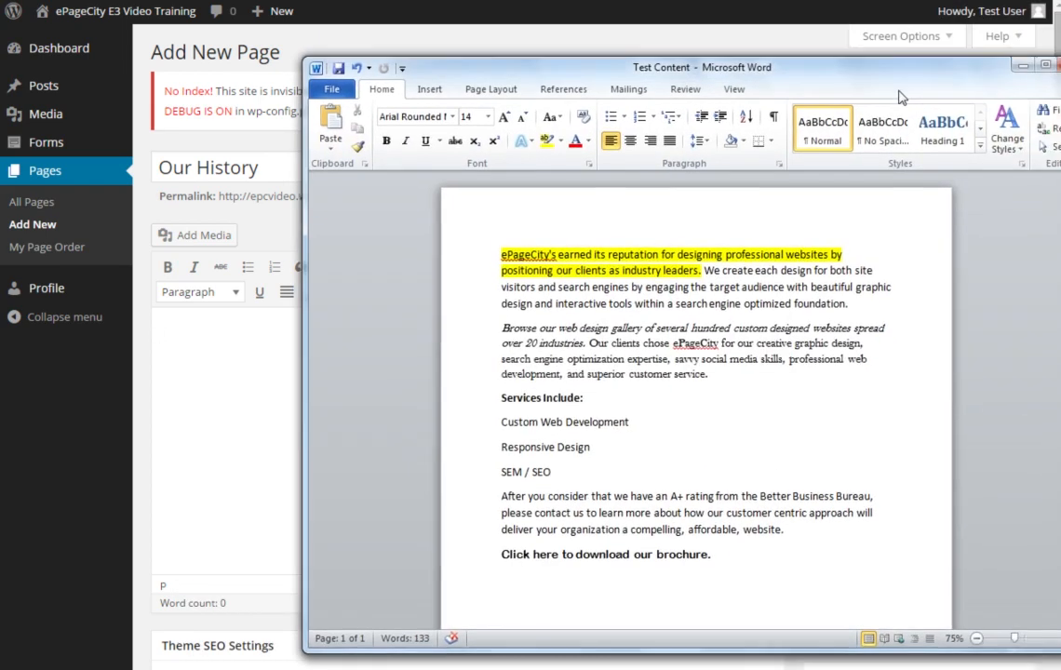
drag(857, 17, 863, 90)
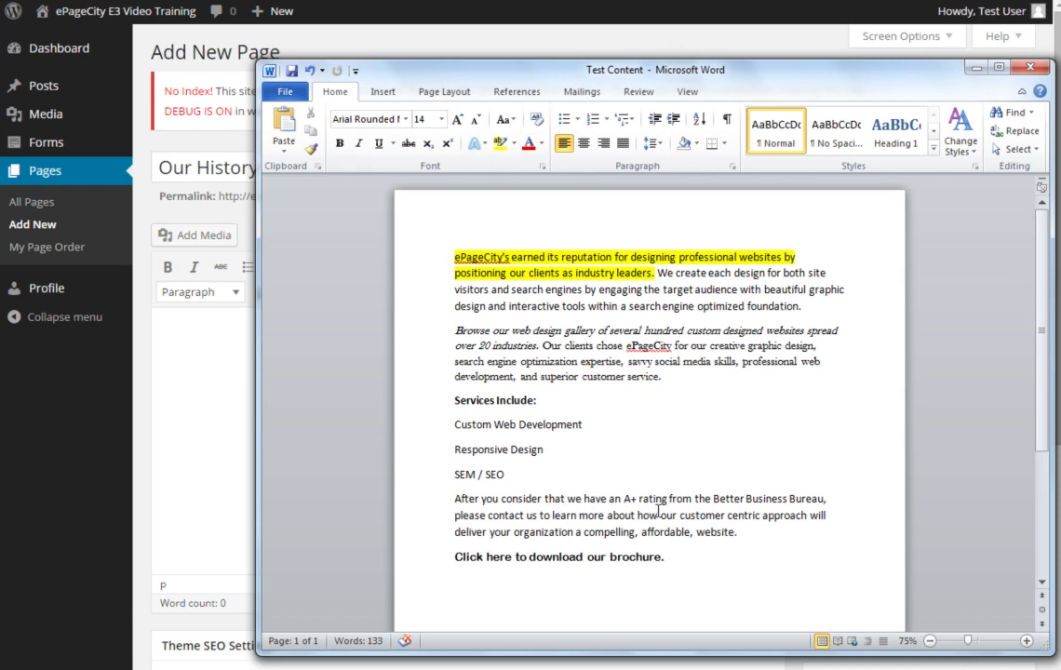
drag(460, 320, 683, 387)
click(683, 372)
drag(657, 270, 454, 257)
click(710, 399)
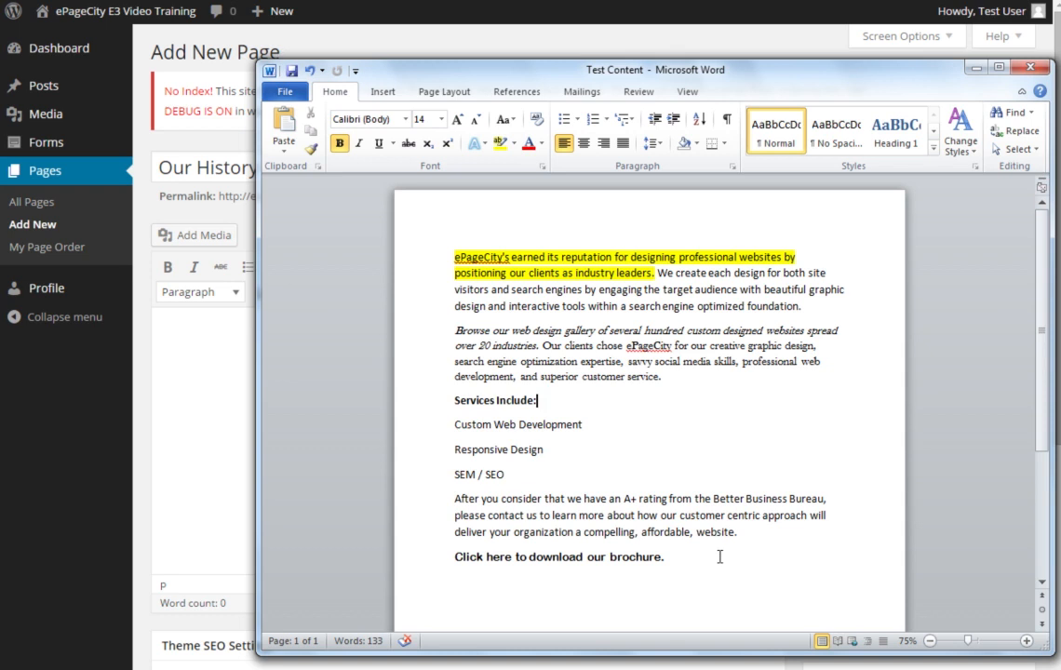
Copy the whole text of the Test Content document and return to the empty body of the Our History page in WordPress.
drag(456, 258, 684, 559)
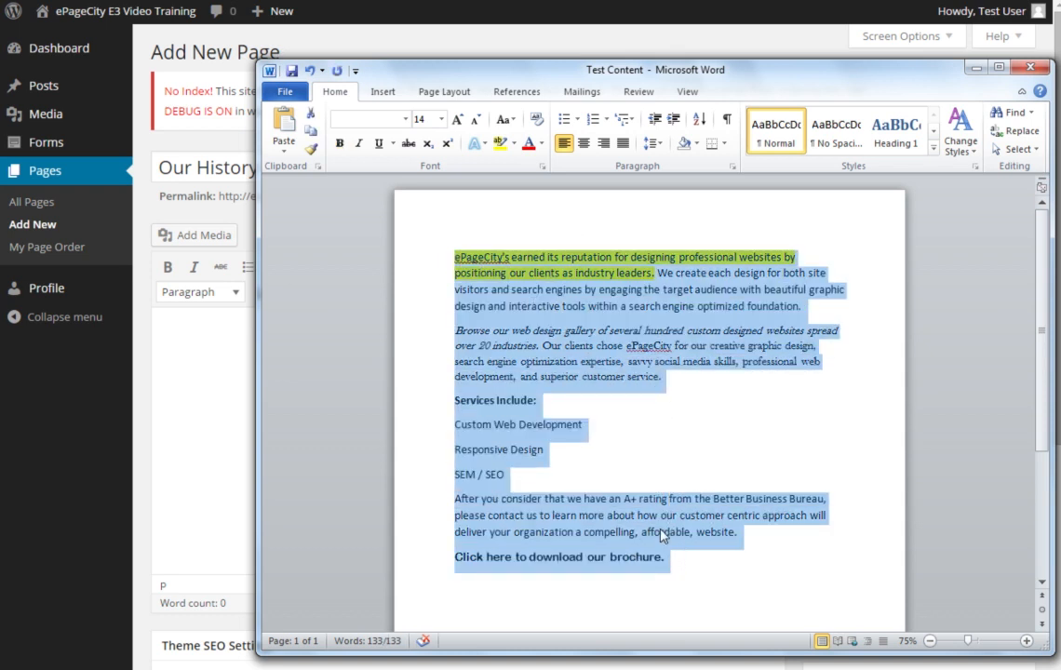
right_click(663, 257)
click(696, 284)
click(223, 341)
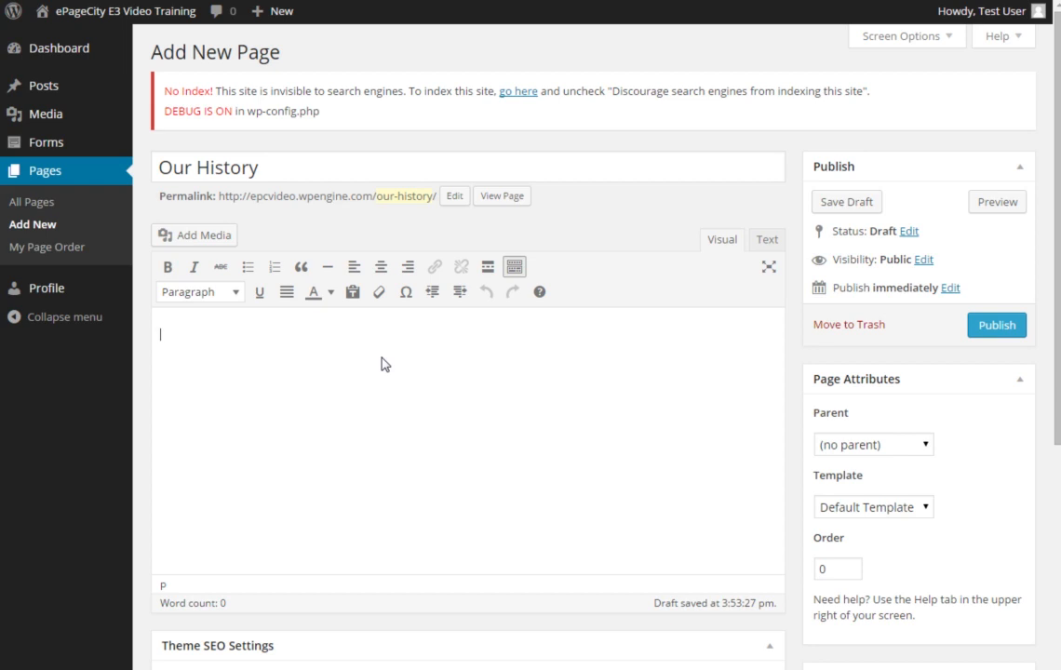
Turn on plain-text pasting and paste the copied Word text into the page body.
click(352, 296)
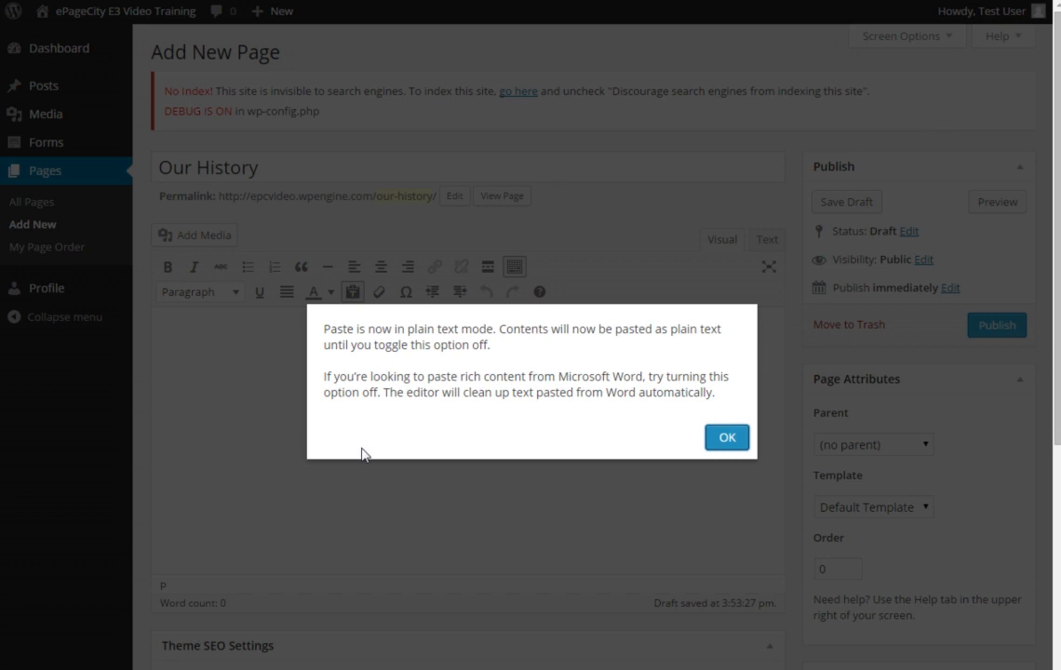
click(723, 441)
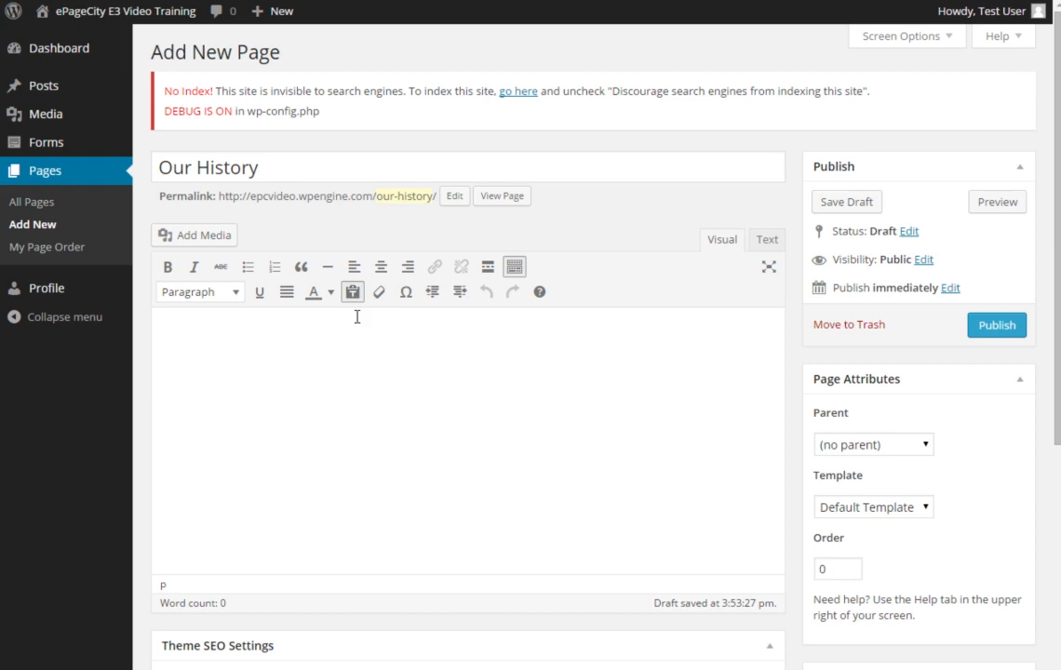
key(ctrl+v)
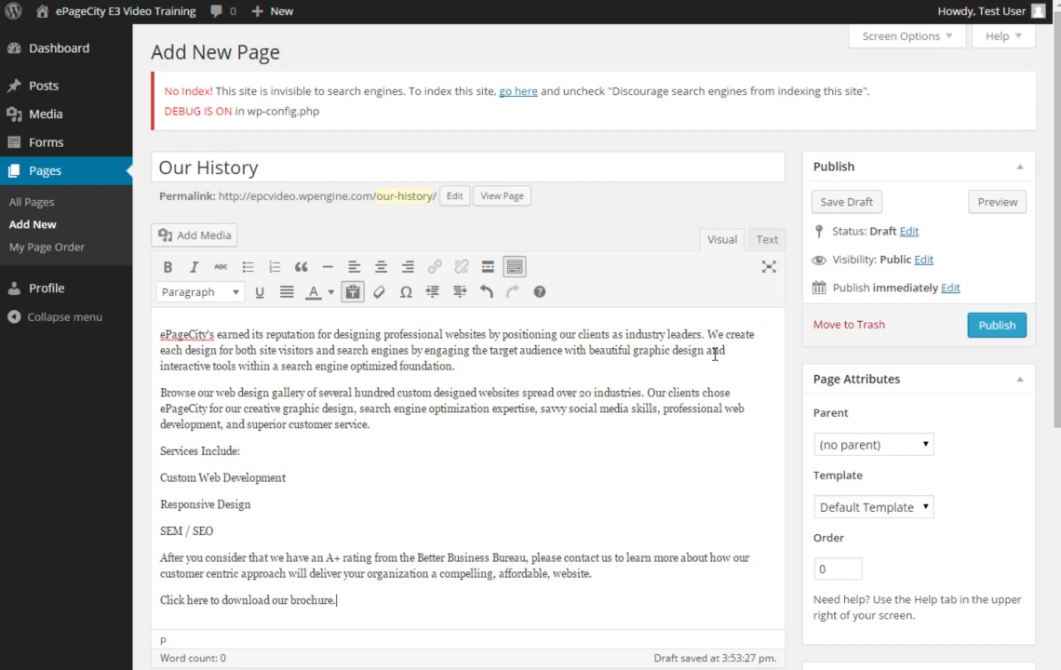
Try bold, italic and strikethrough on the first sentence, removing each format again.
drag(163, 331, 705, 332)
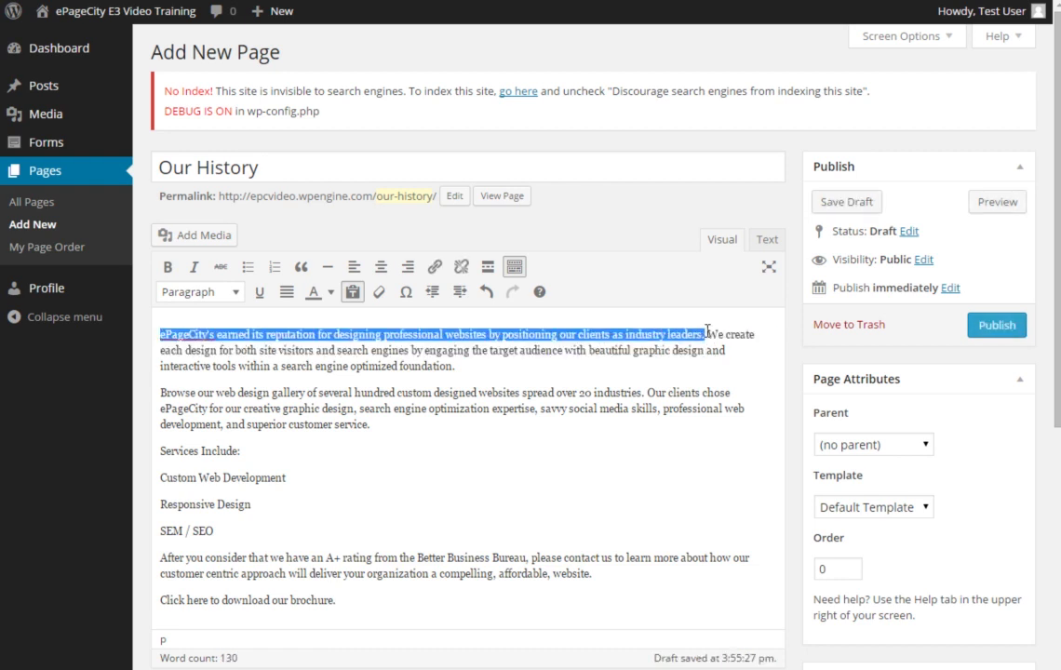
click(167, 267)
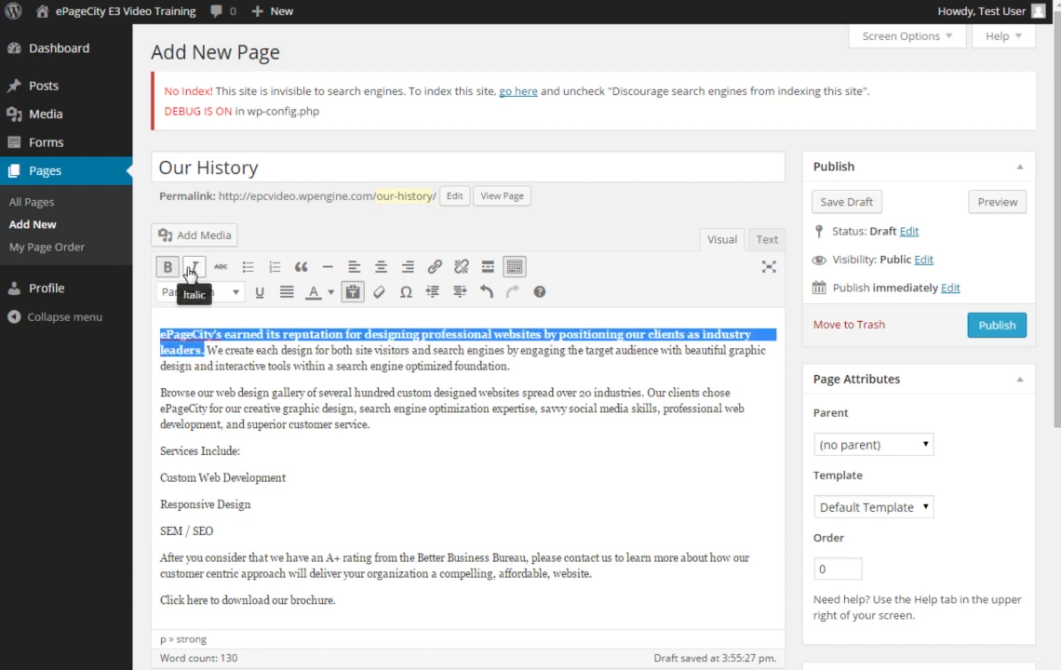
click(191, 270)
click(191, 269)
click(168, 267)
click(222, 268)
click(222, 268)
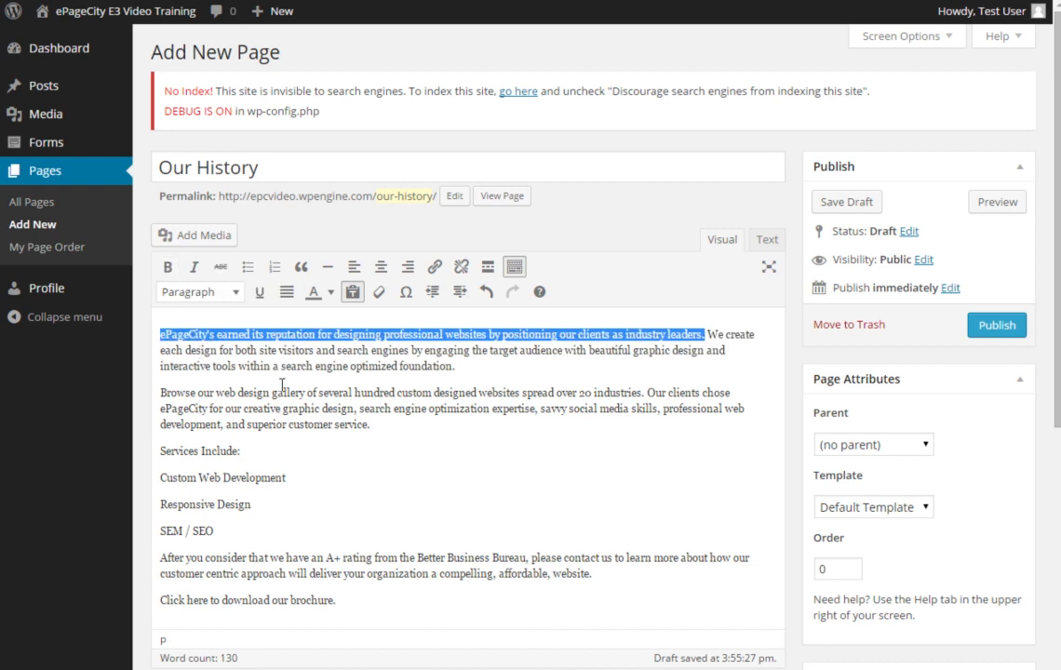
Try underlining part of the first paragraph and remove the underline again.
click(266, 311)
drag(232, 335, 328, 350)
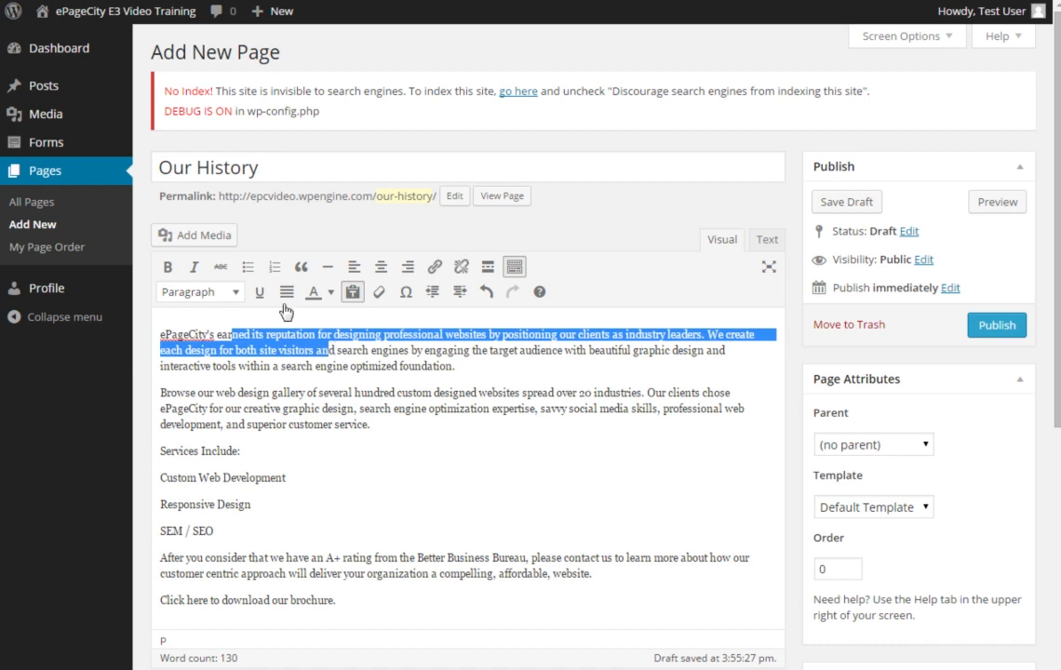
click(263, 294)
click(263, 299)
click(392, 367)
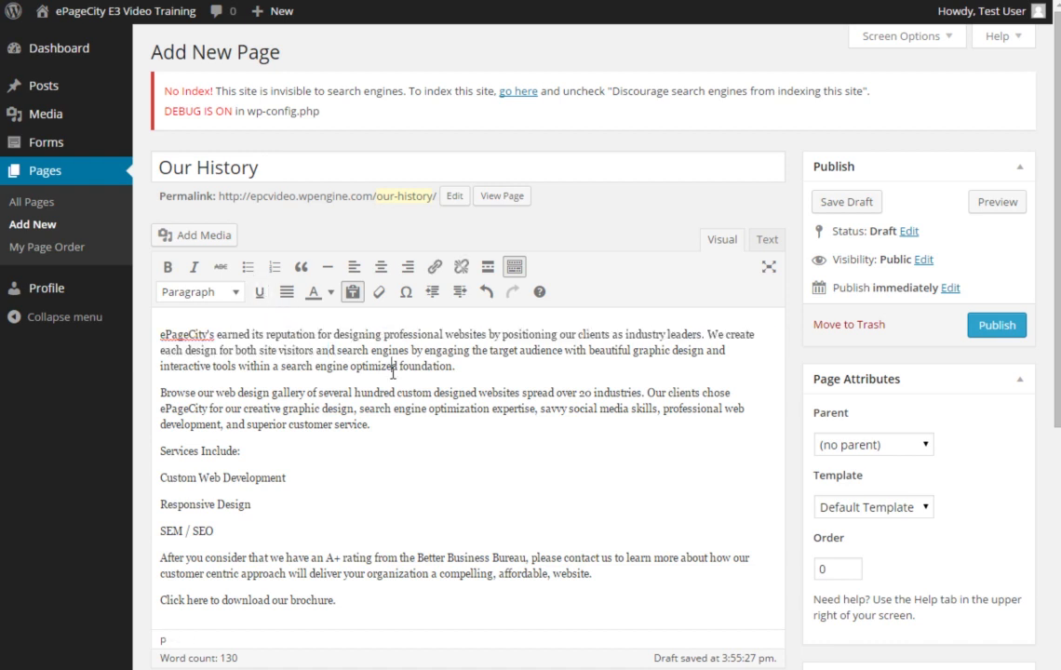
Format the Custom Web Development, Responsive Design and SEM / SEO lines as a bulleted list.
drag(269, 535, 158, 480)
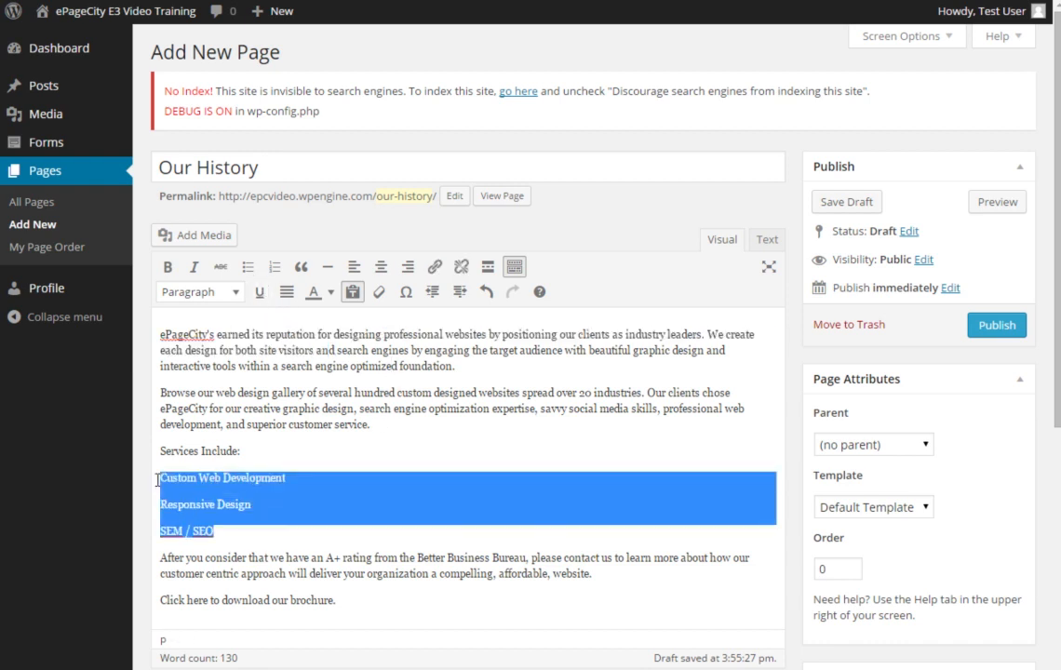
click(275, 269)
click(251, 270)
Try blockquote formatting on the first paragraph and remove it again.
click(283, 316)
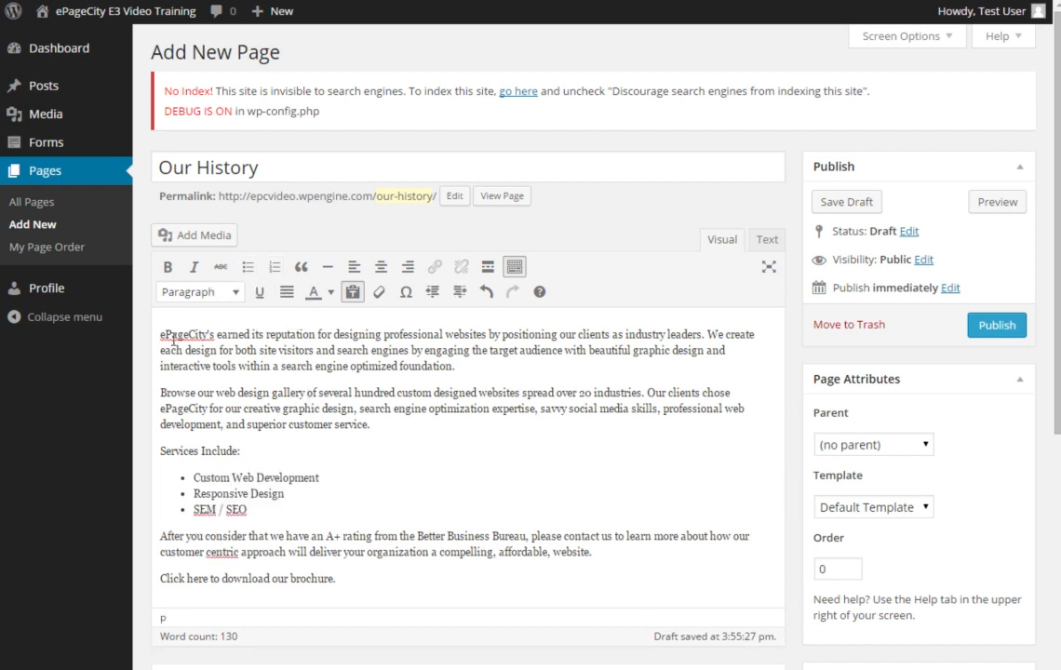
click(302, 269)
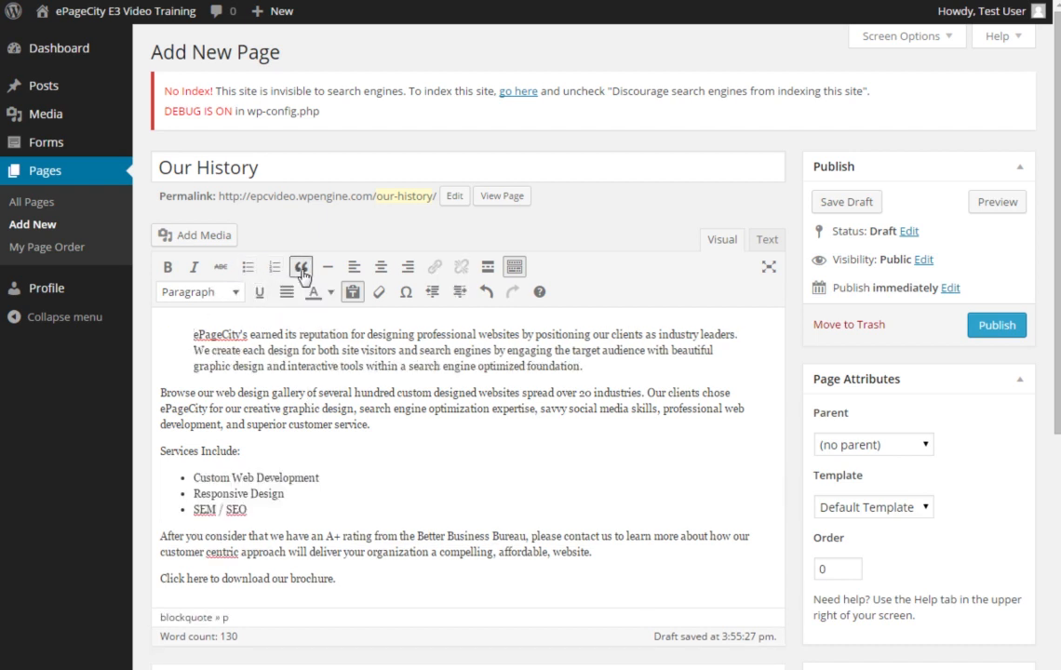
click(301, 269)
Insert a horizontal line between the first paragraph and the "Browse our web design gallery" paragraph.
key(Return)
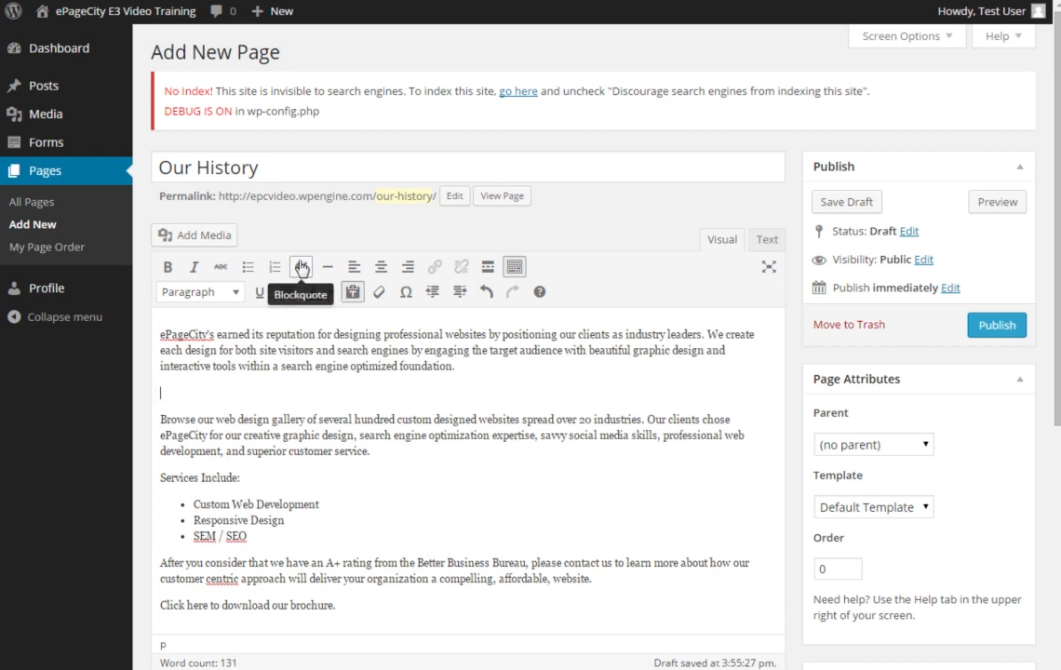
click(326, 269)
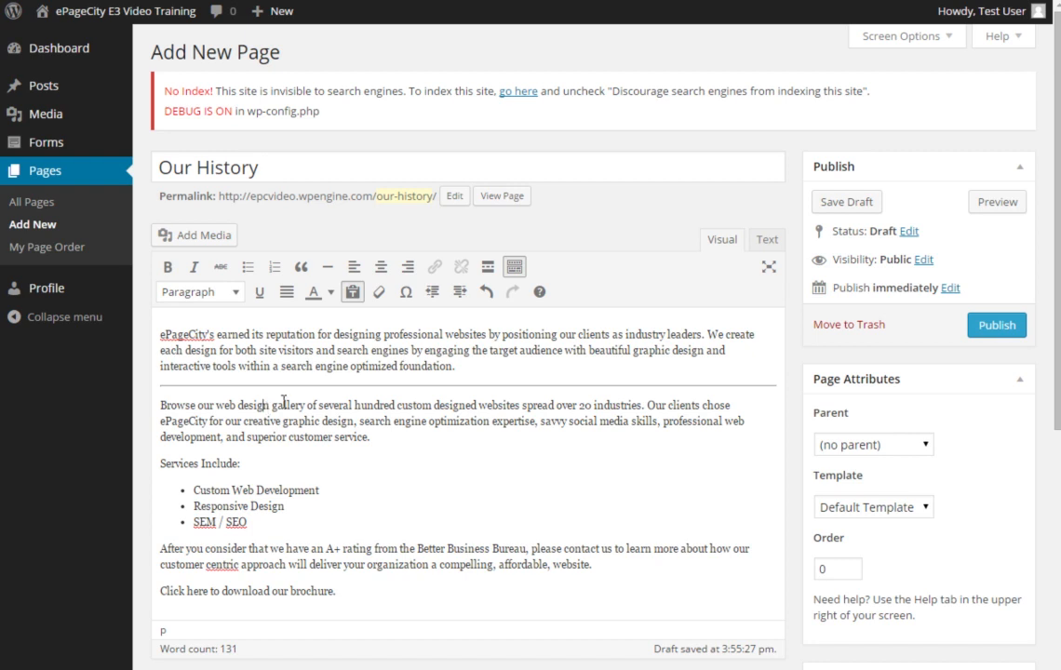
Try right alignment on the "Browse our web design gallery" paragraph and set it back to left alignment.
click(408, 267)
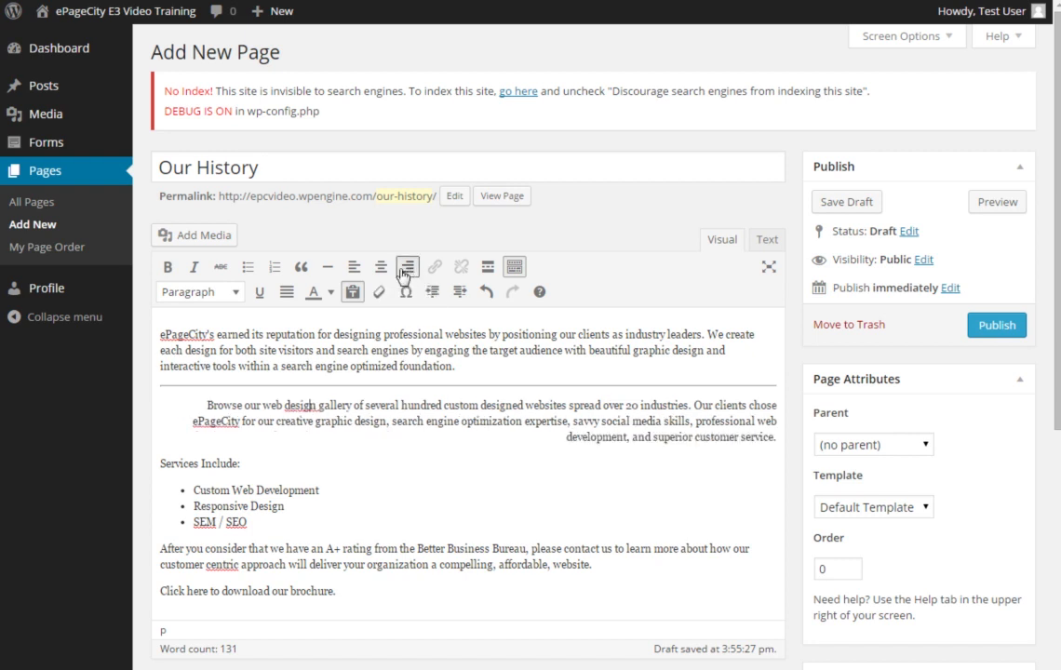
click(355, 269)
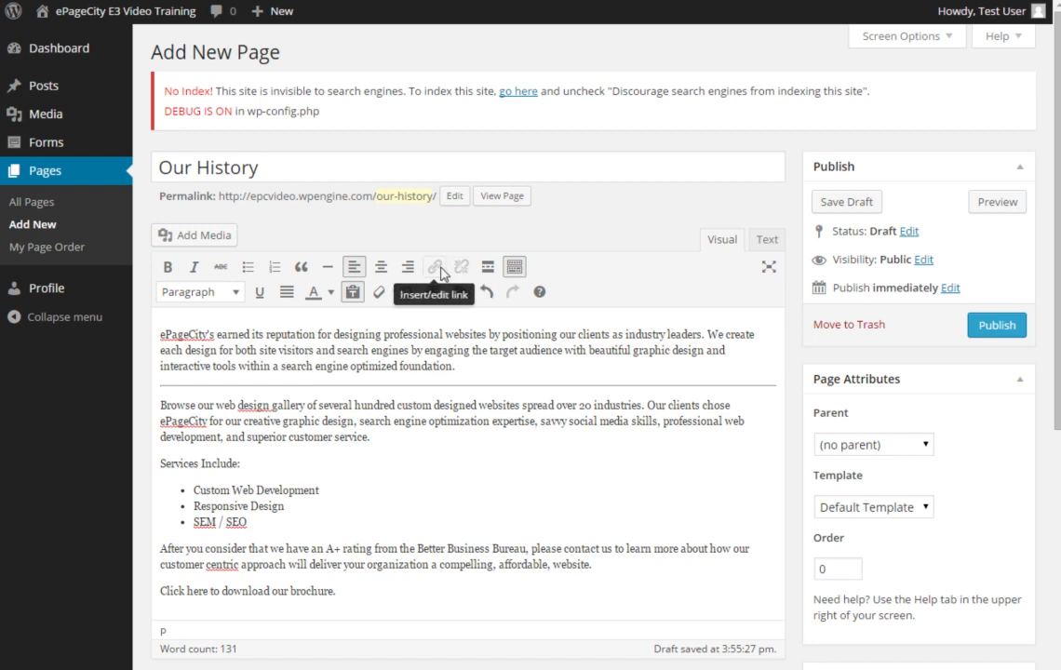
click(452, 421)
click(459, 365)
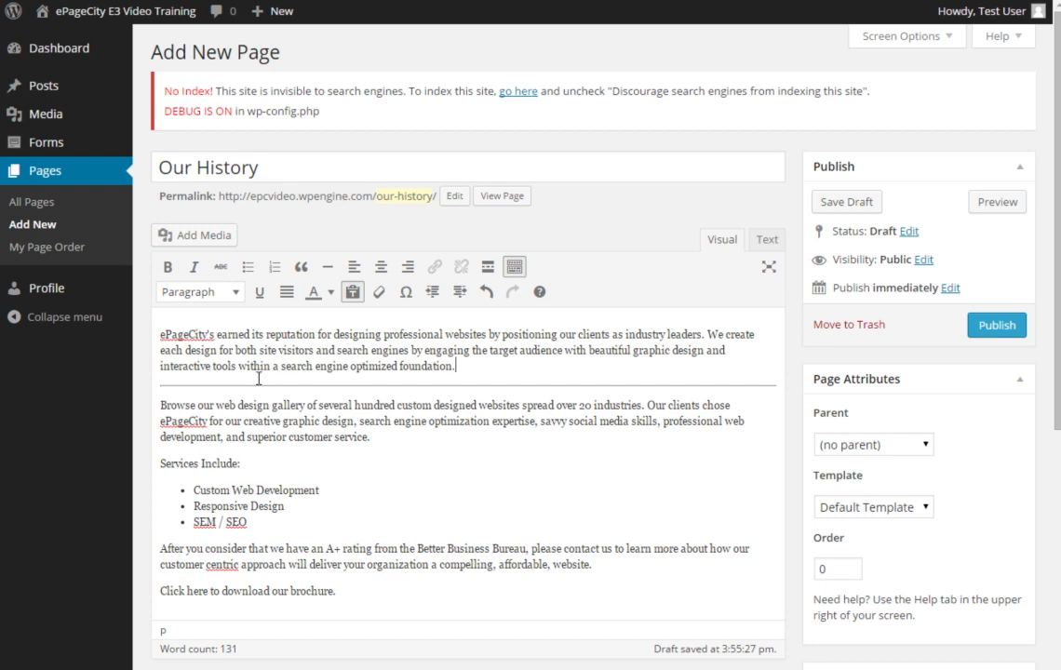
click(239, 292)
click(240, 294)
click(240, 294)
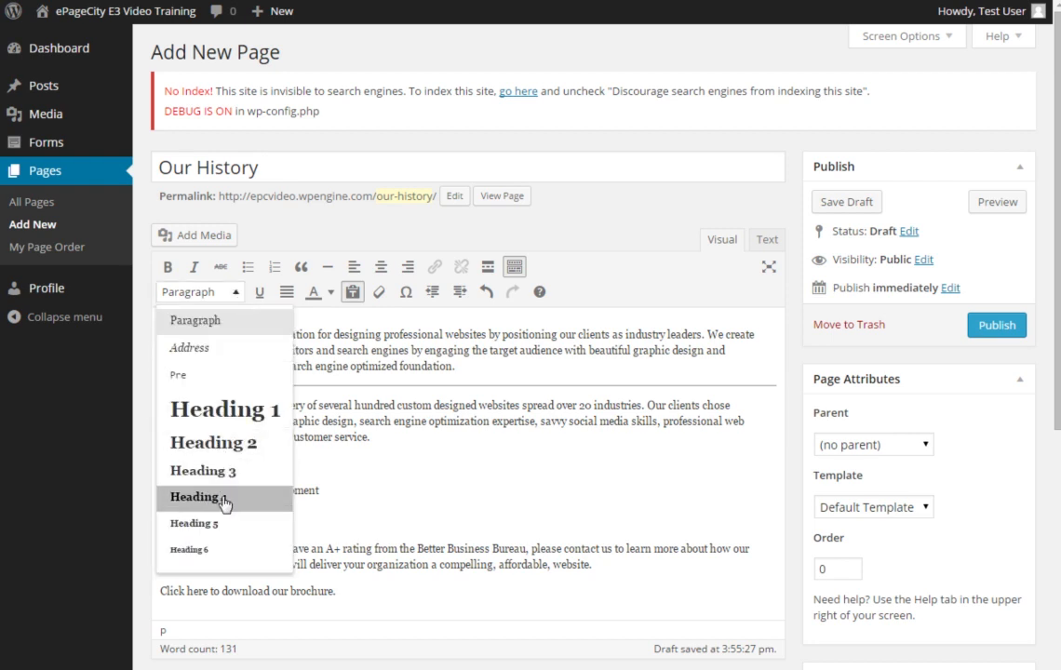
click(371, 419)
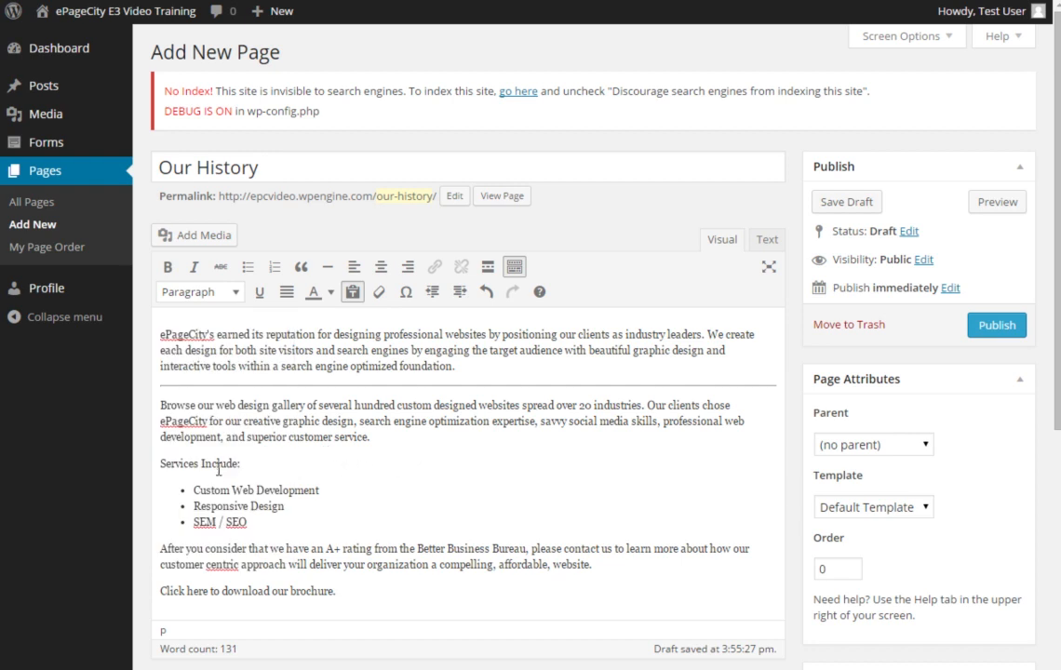
Format the "Services Include:" line as Heading 3 and "Click here to download our brochure." as Heading 4.
click(228, 294)
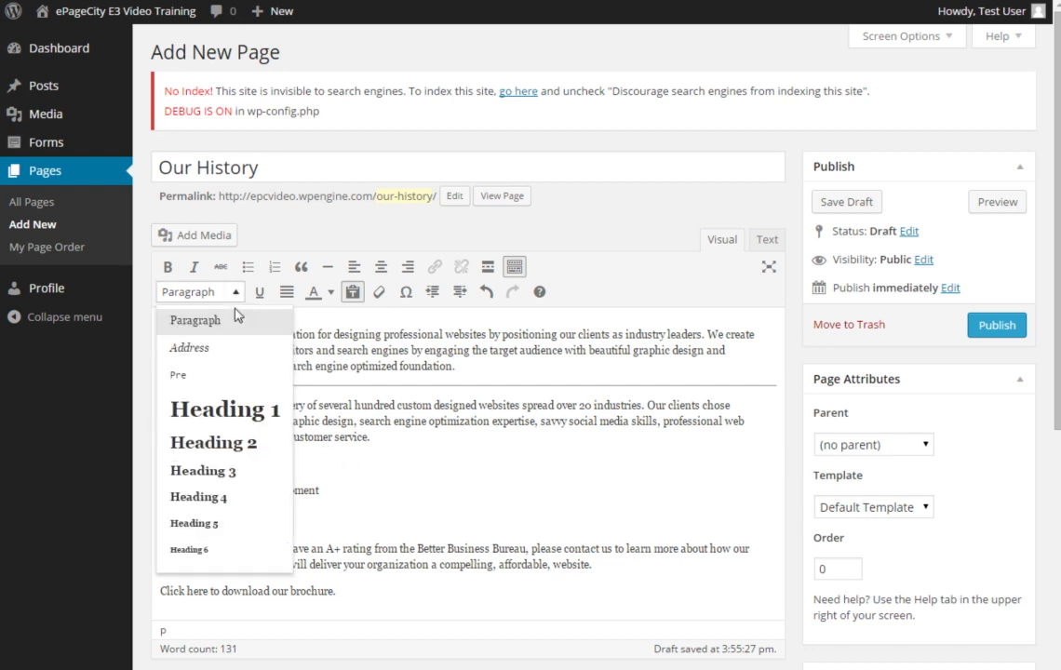
click(205, 471)
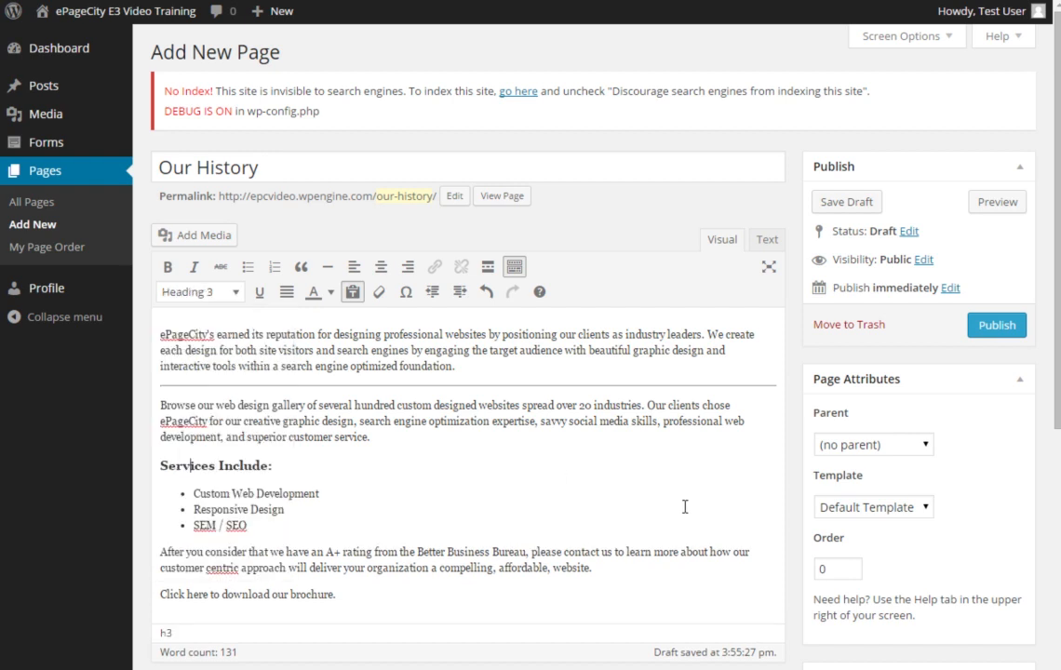
click(273, 597)
click(233, 295)
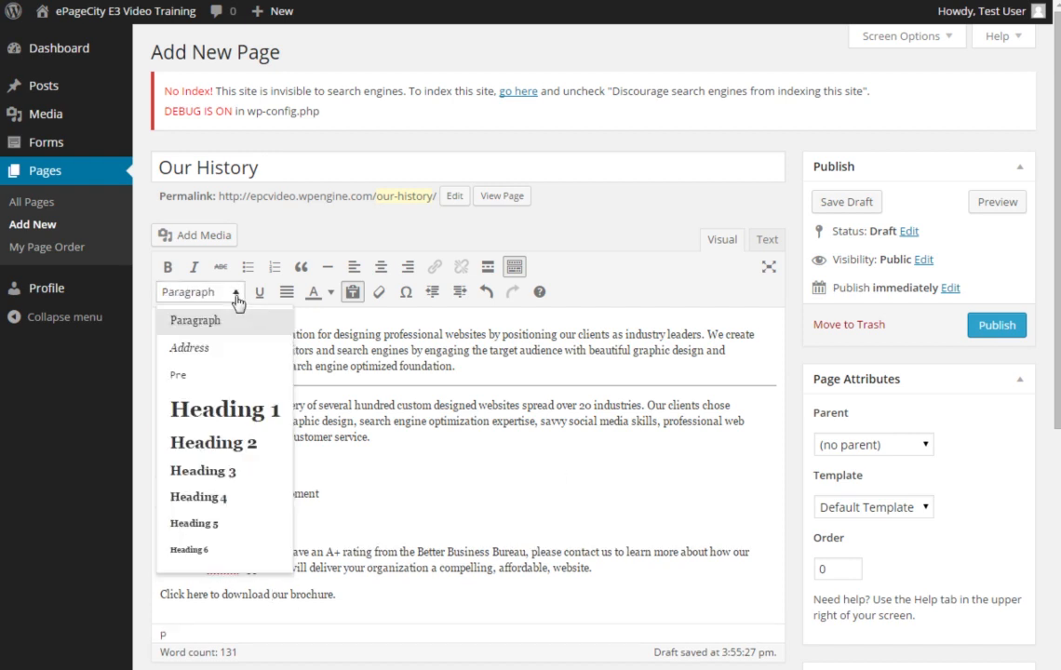
click(216, 498)
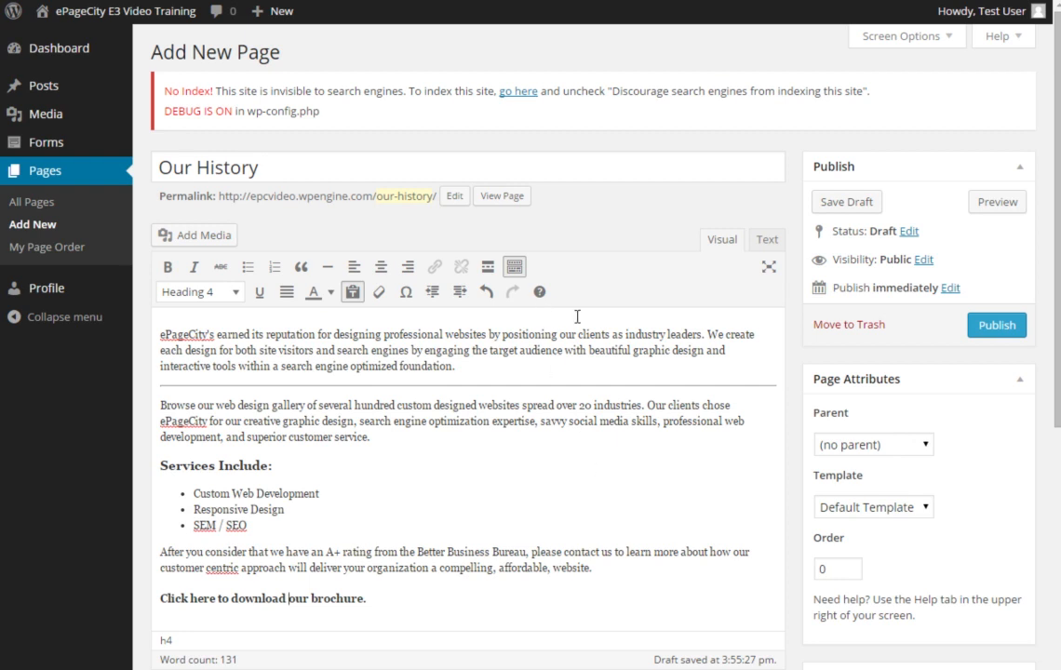
Split the opening "ePageCity's earned its reputation" sentence into its own paragraph and format it as Heading 2.
key(Return)
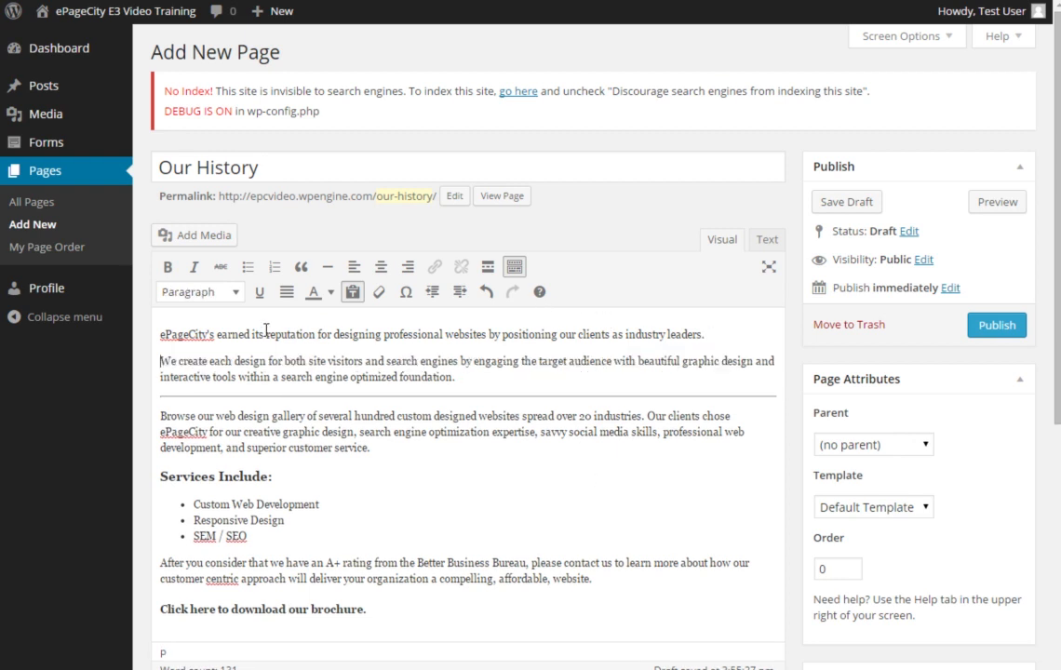
click(236, 293)
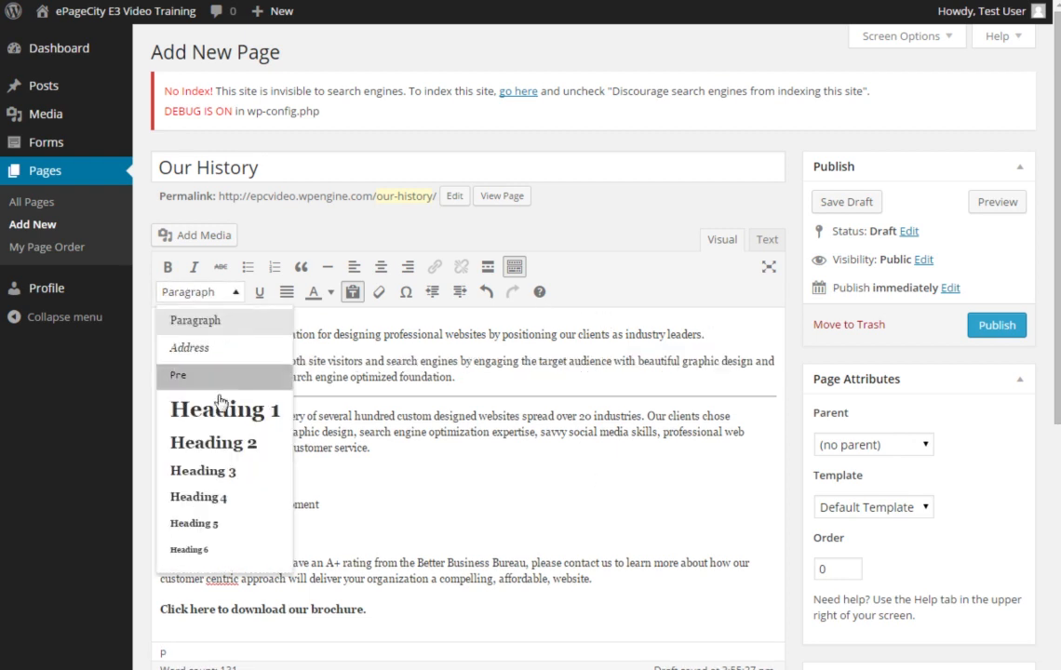
click(213, 443)
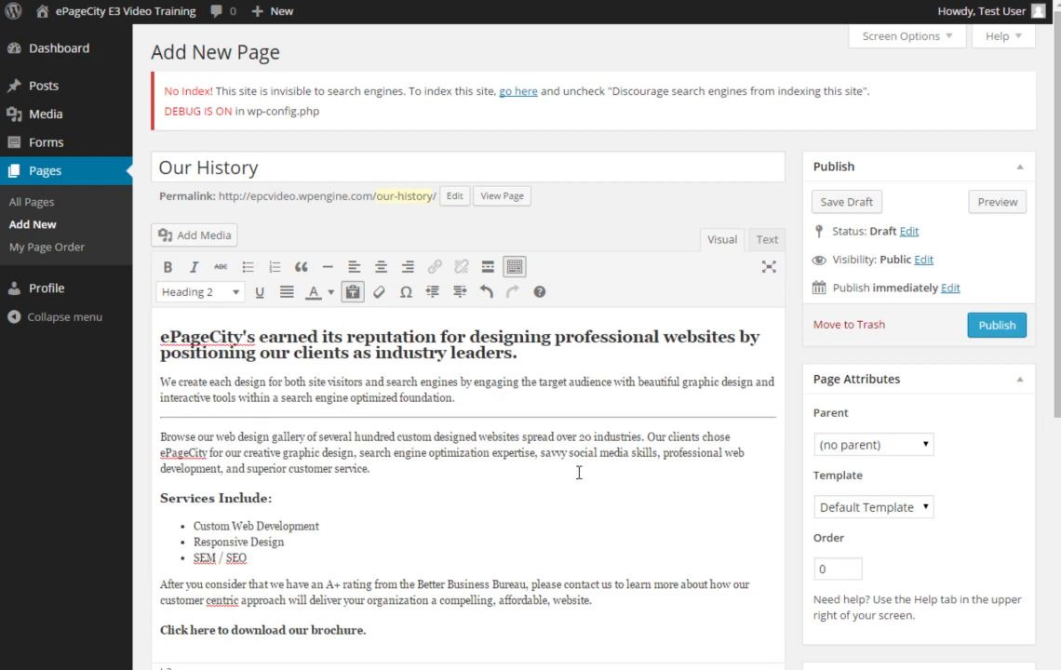
Preview the Our History page and examine how its headings, horizontal line and list look on the site.
click(546, 527)
click(302, 500)
click(980, 214)
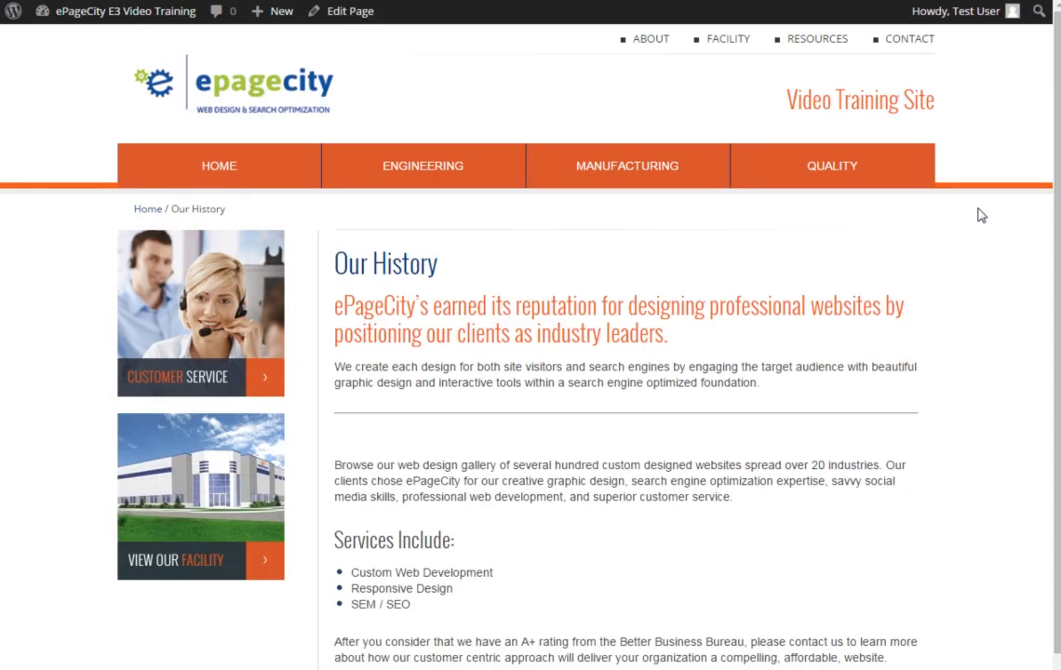
scroll(981, 215, down, 2)
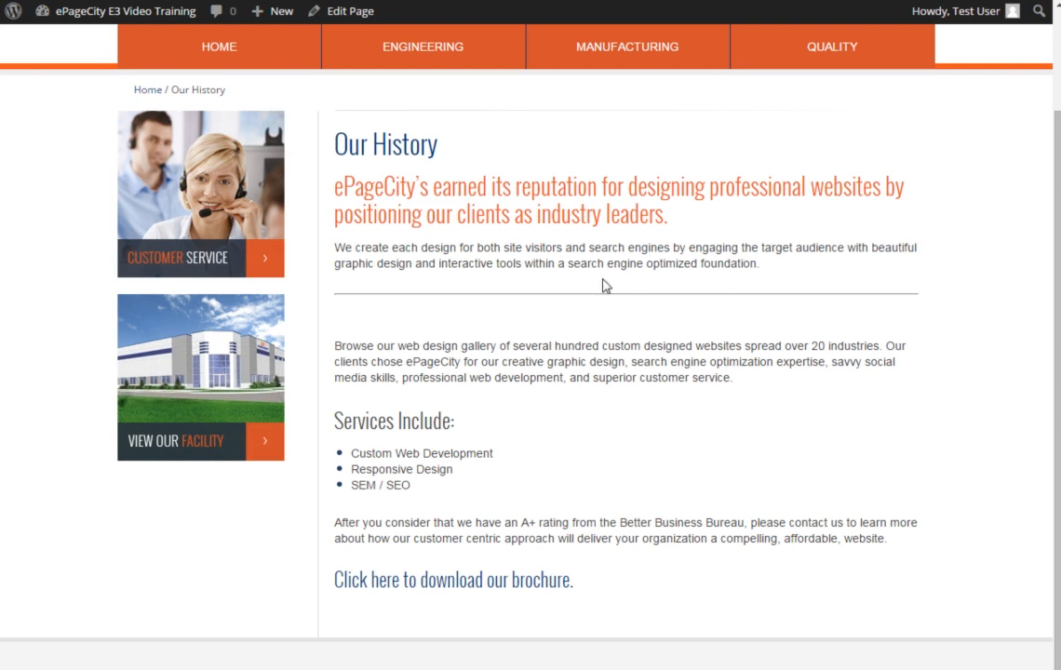
Examine the styling of the opening heading and the "Services Include:" heading in the page preview.
drag(686, 248, 335, 174)
click(335, 174)
drag(343, 420, 454, 440)
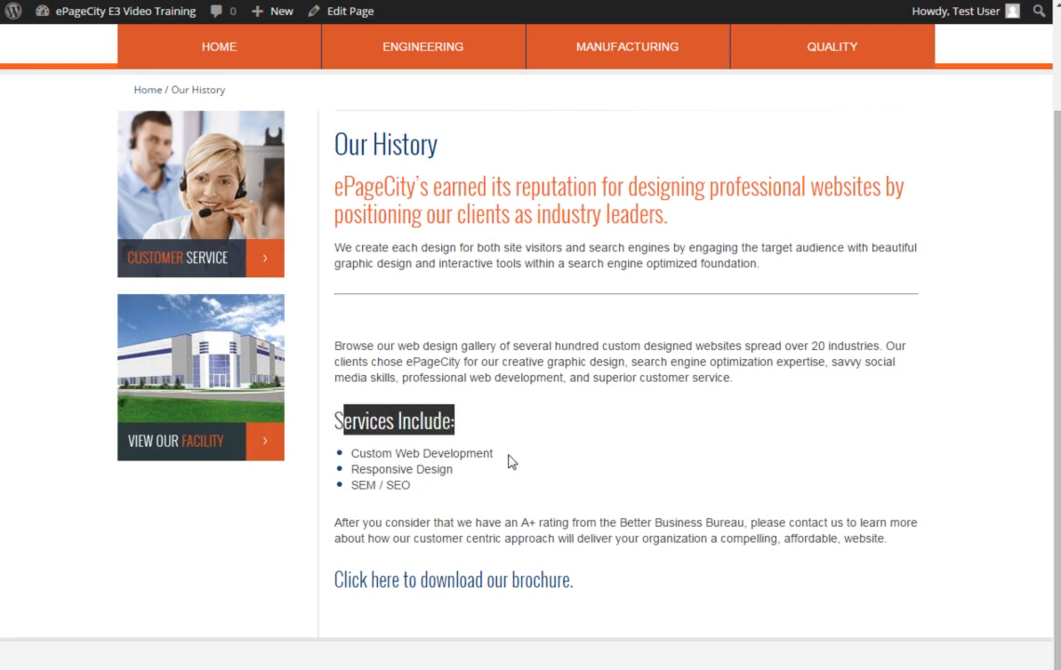
click(556, 455)
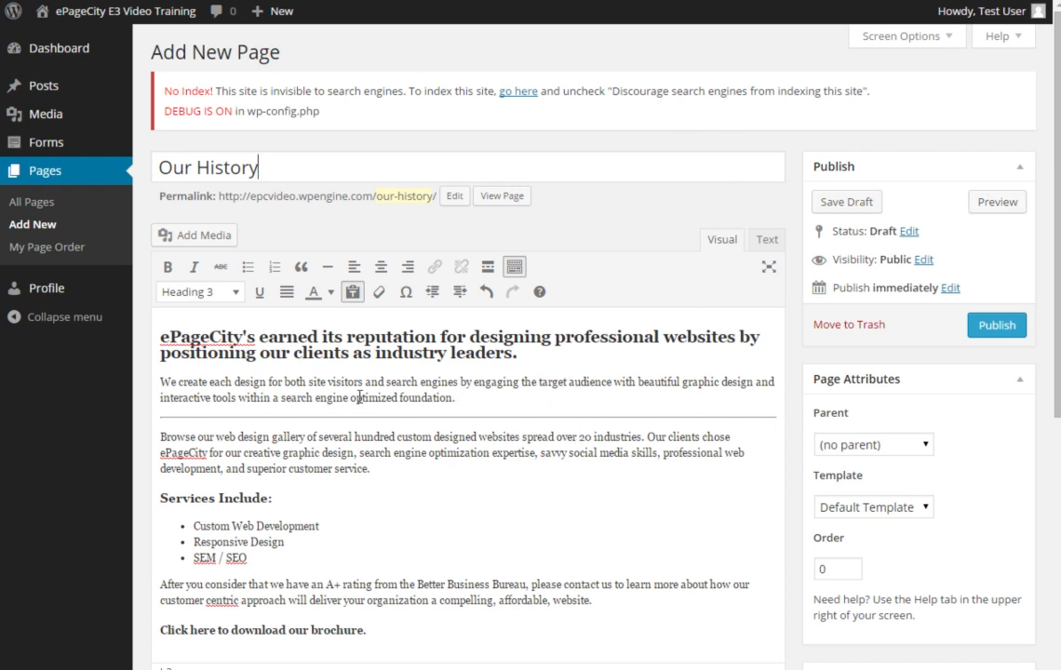
Try Heading 2 on the "Browse our web design gallery" paragraph and set it back to Paragraph.
click(301, 399)
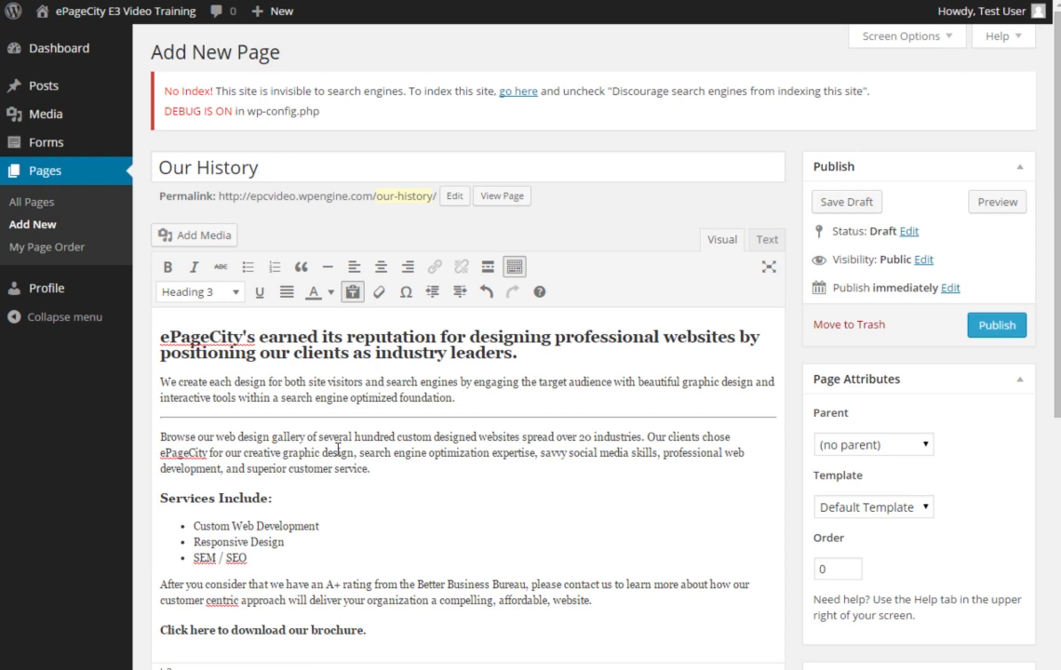
click(235, 293)
click(223, 445)
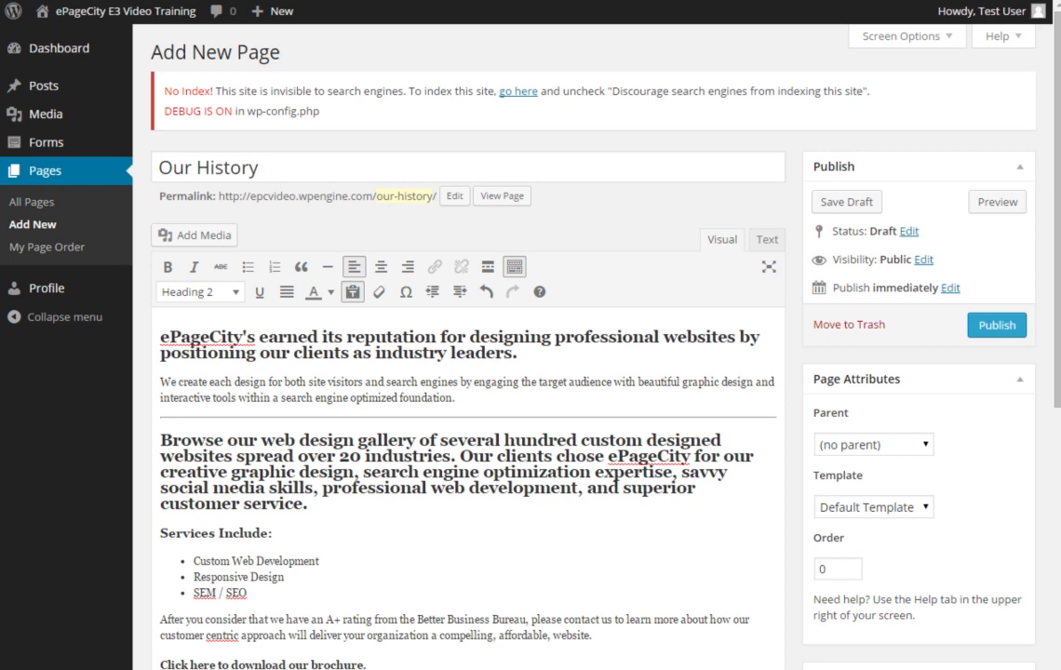
click(235, 293)
click(203, 312)
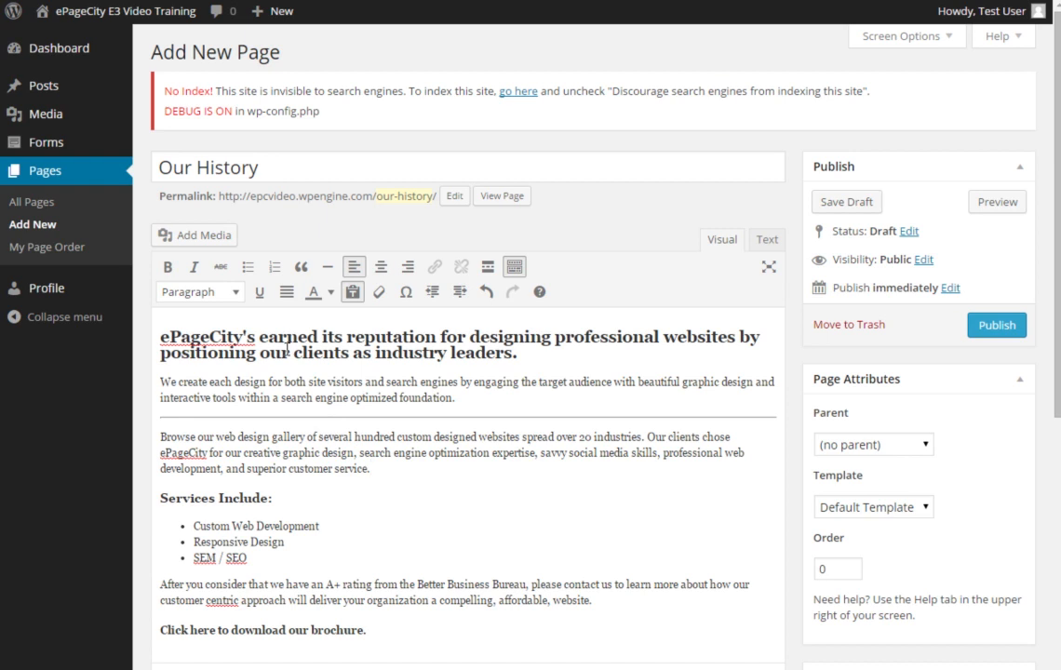
Try justified alignment on the "Browse our web design gallery" paragraph, remove it, and look over the available text colours.
click(286, 292)
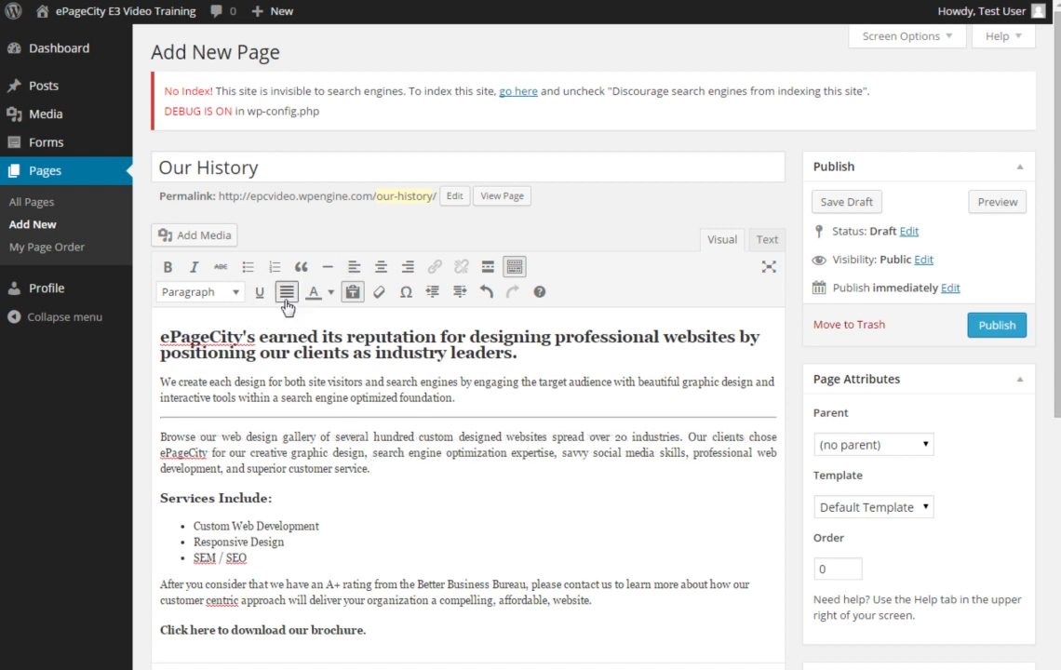
click(285, 294)
click(330, 293)
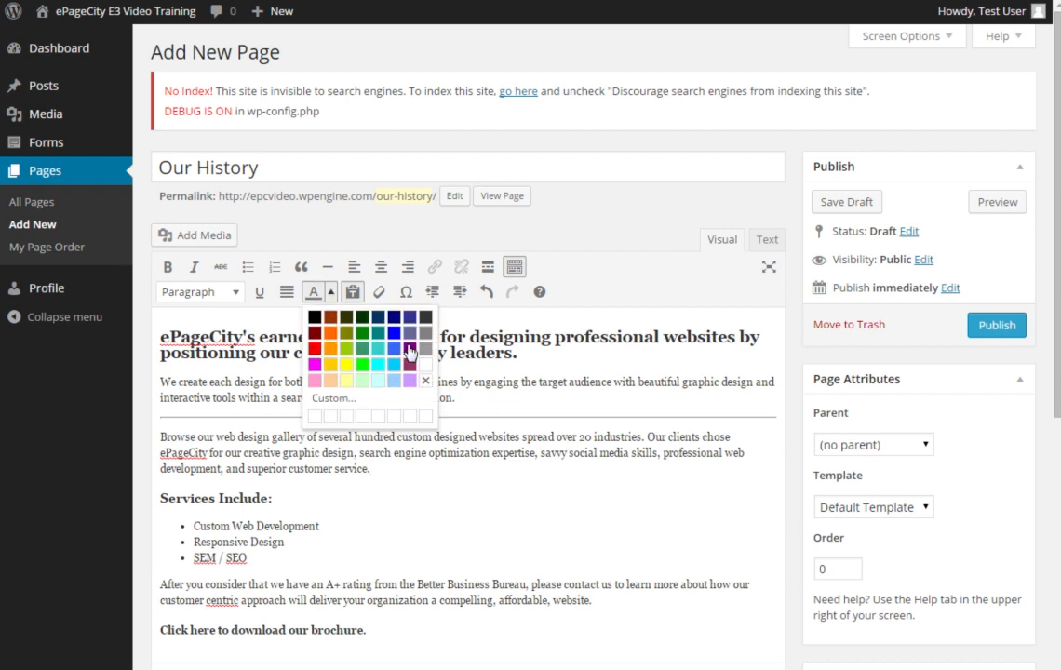
click(407, 473)
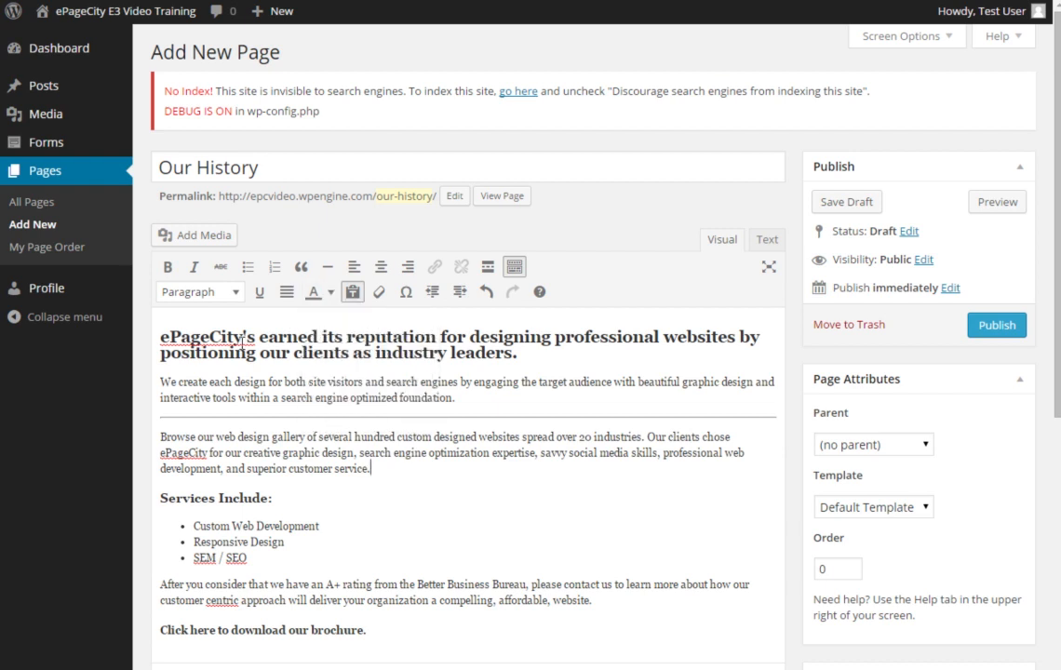
Change the opening "ePageCity's earned its reputation" heading to Paragraph format and merge it with the "We create each design" paragraph.
click(238, 296)
click(230, 323)
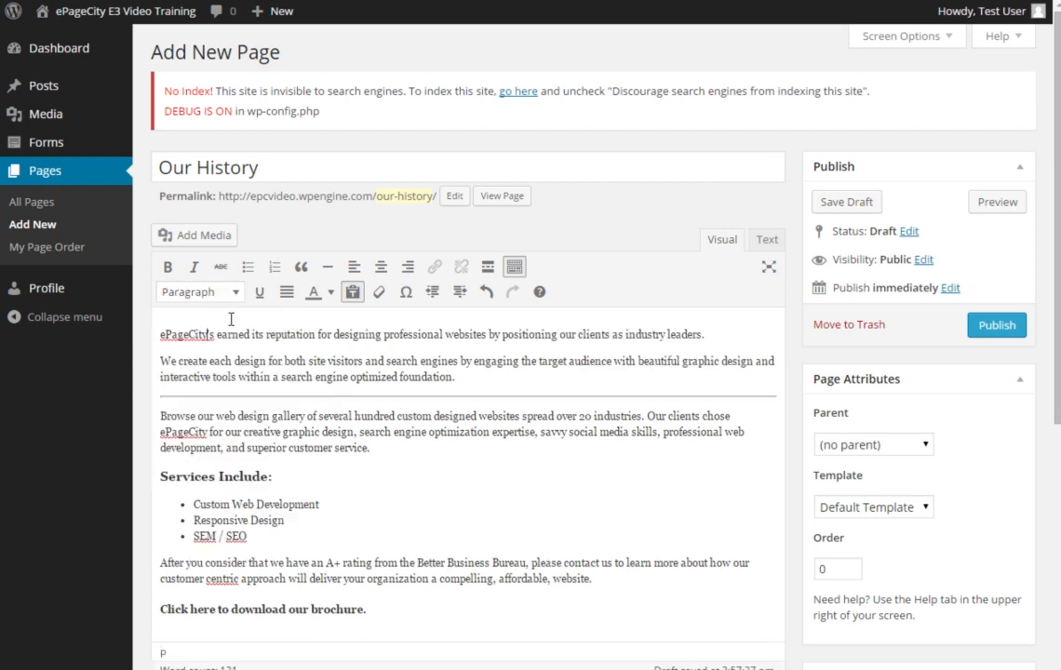
click(162, 369)
key(BackSpace)
Try bold on the "ePageCity's earned its reputation" sentence and clear the formatting from the opening paragraph.
drag(710, 333, 160, 333)
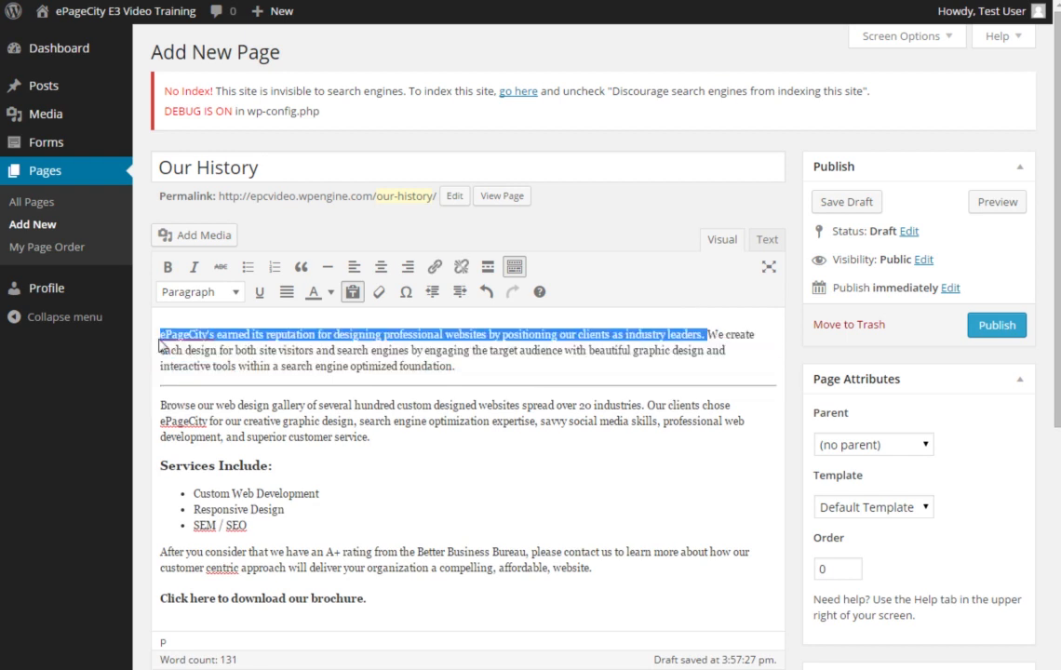
click(168, 269)
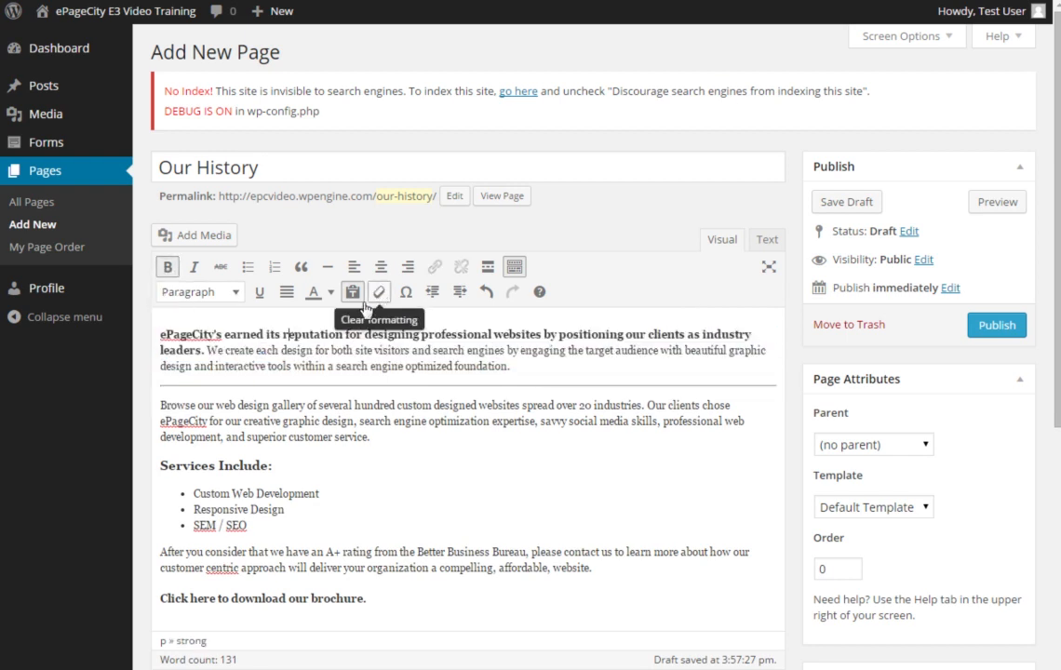
drag(298, 366, 160, 334)
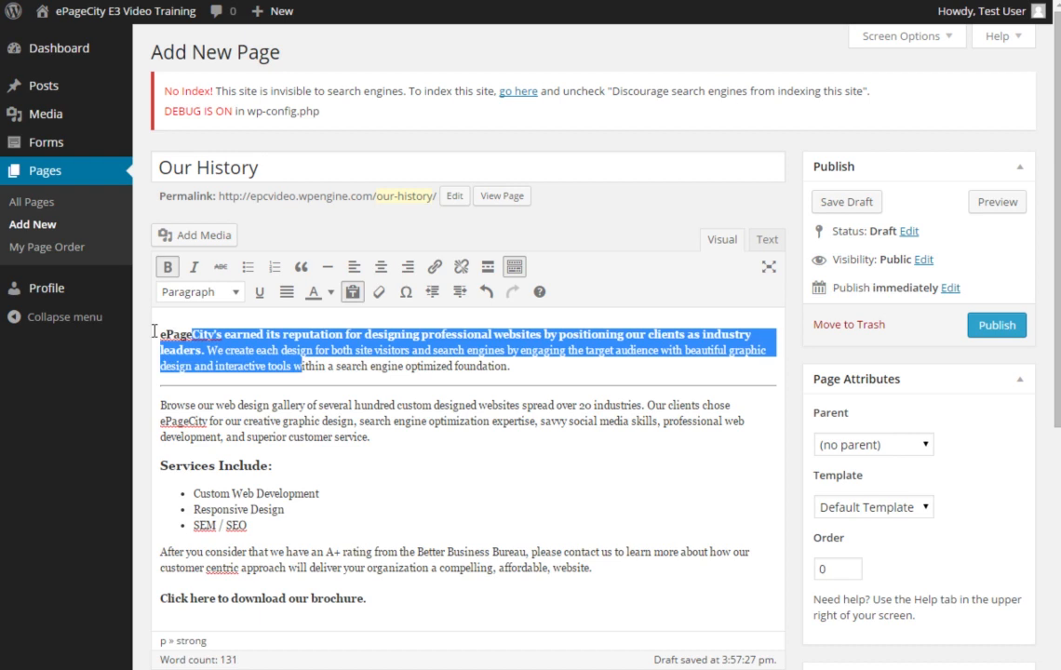
click(378, 294)
click(363, 366)
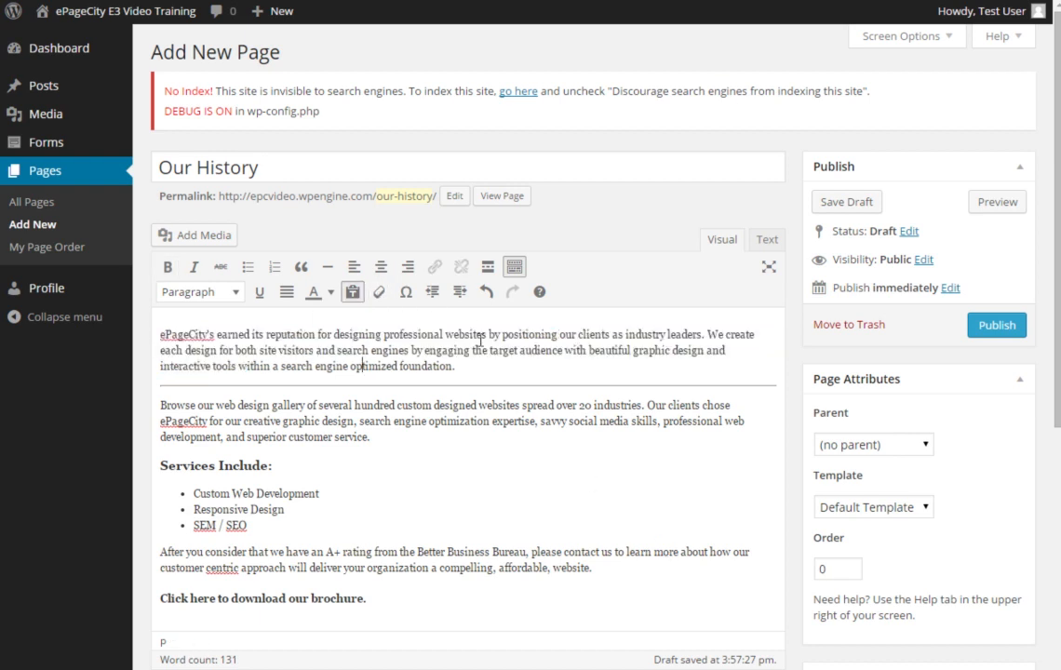
Insert the © and ® special characters at the end of the opening paragraph, after "optimized foundation.".
click(408, 299)
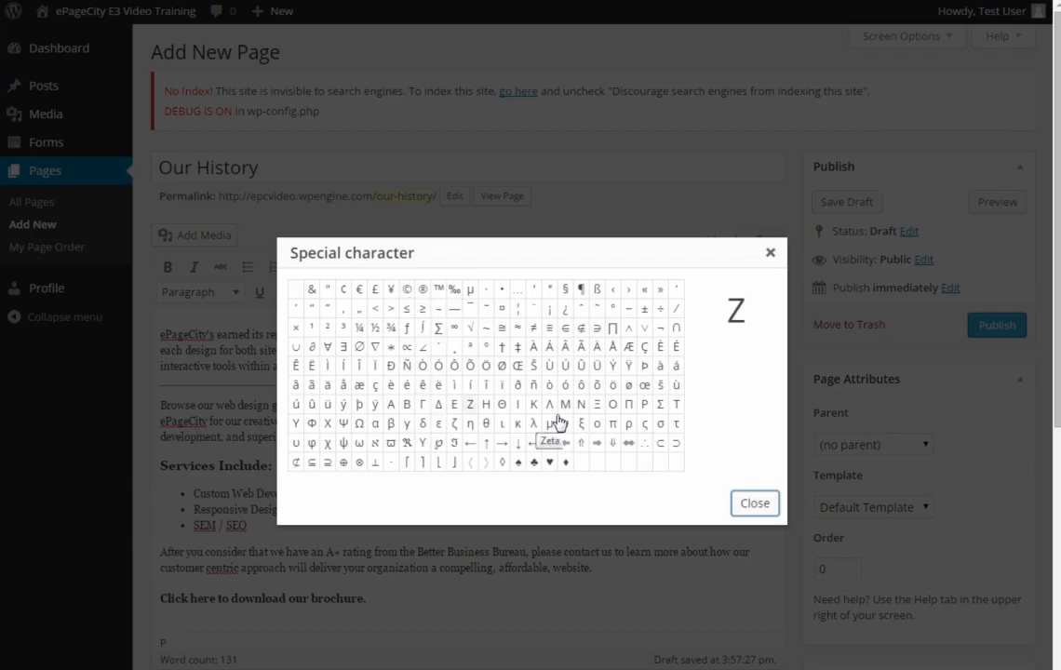
click(407, 291)
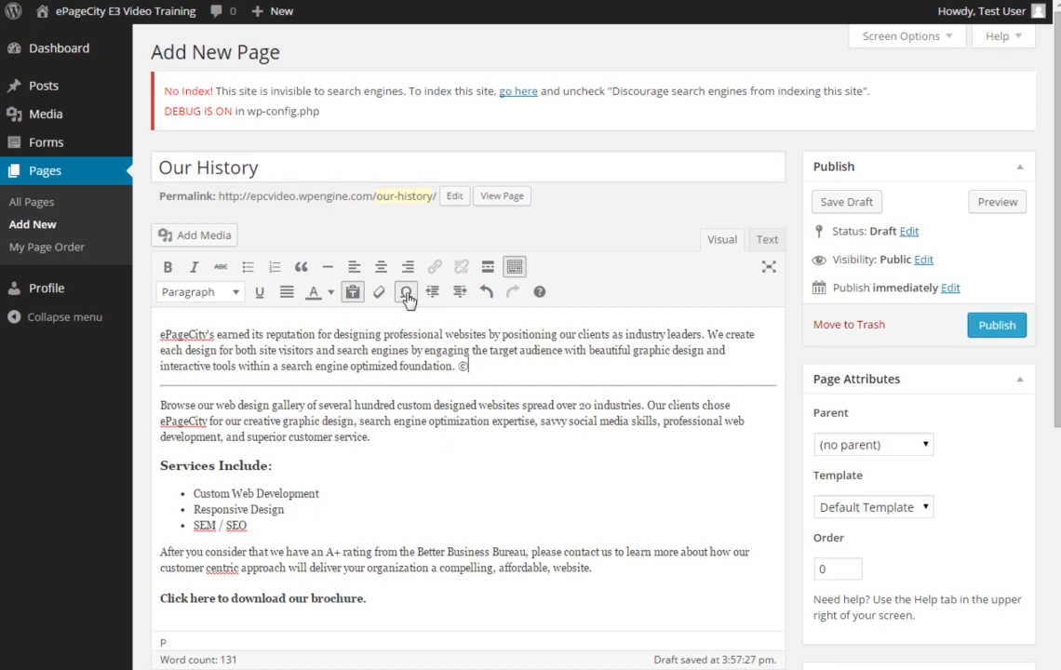
click(406, 291)
Try increasing the indent of the opening paragraph and decrease it back to the margin.
click(429, 300)
click(460, 292)
click(434, 293)
click(458, 294)
click(434, 294)
Try deleting the text from "site visitors" in the opening paragraph into "Better Business Bureau", then undo, redo and undo the deletion.
drag(503, 552, 258, 350)
key(BackSpace)
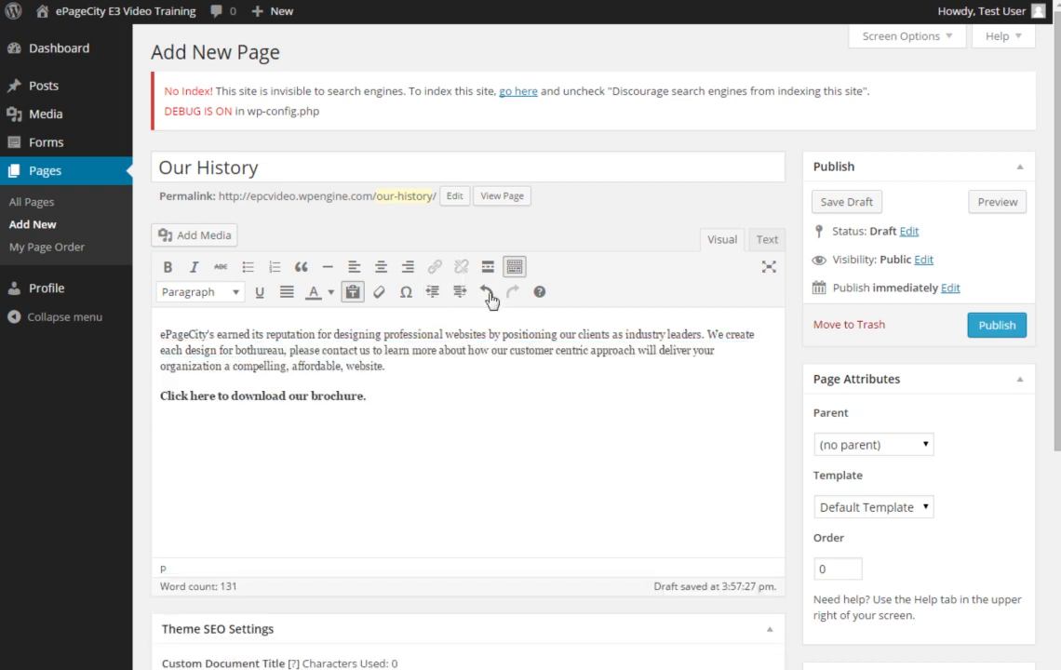
click(486, 292)
click(511, 294)
click(486, 293)
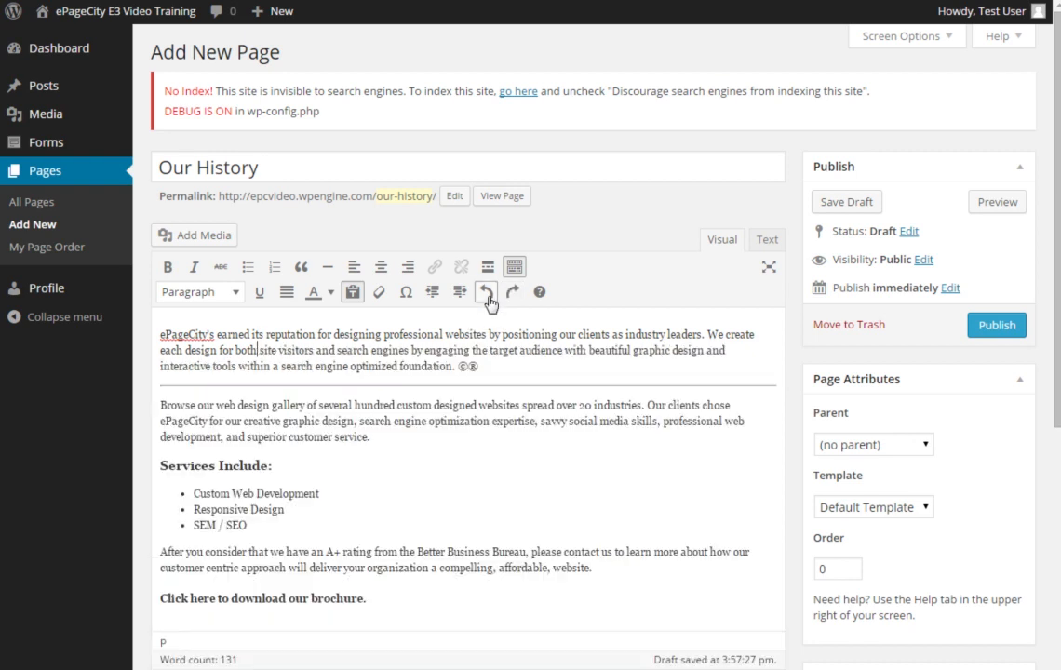
Look through the editor's full list of keyboard shortcuts and close it.
click(539, 291)
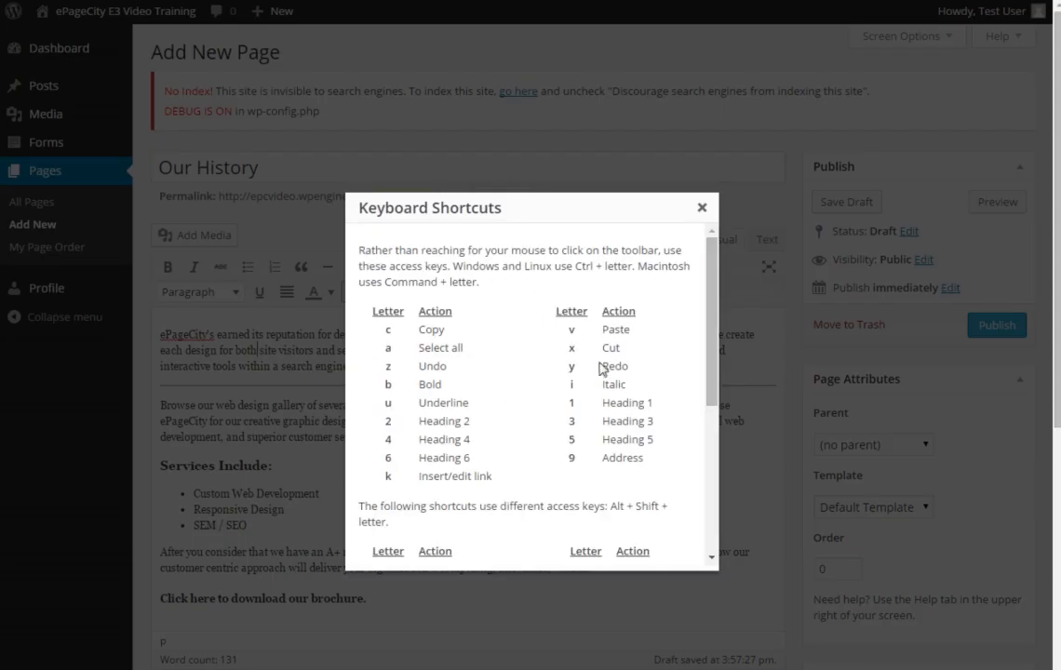
scroll(565, 412, down, 4)
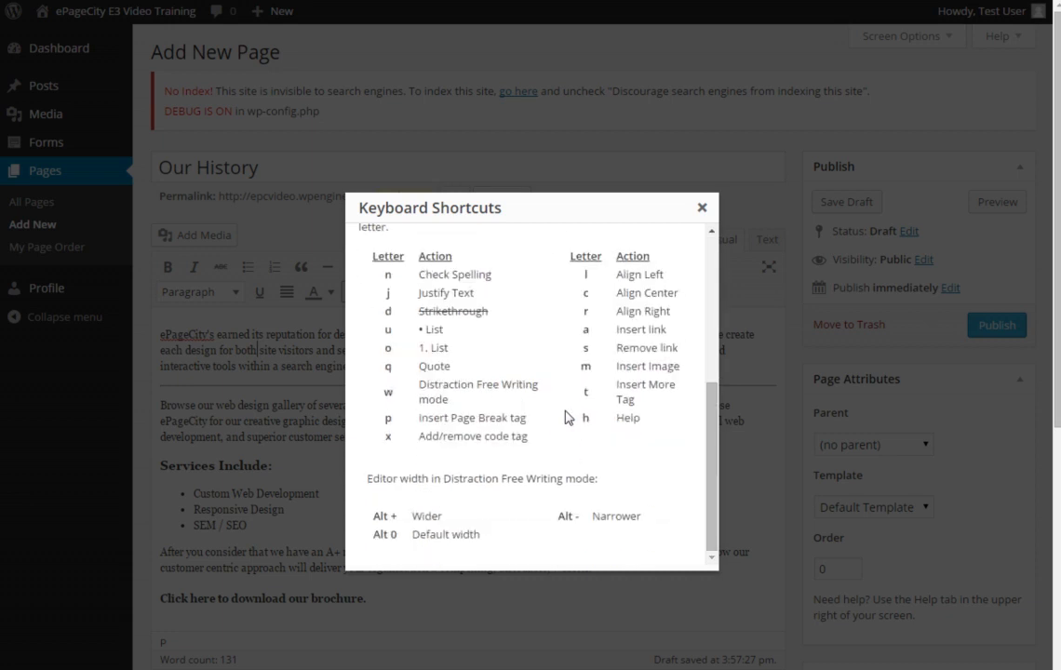
scroll(565, 417, down, 2)
click(702, 207)
click(720, 302)
scroll(720, 307, up, 2)
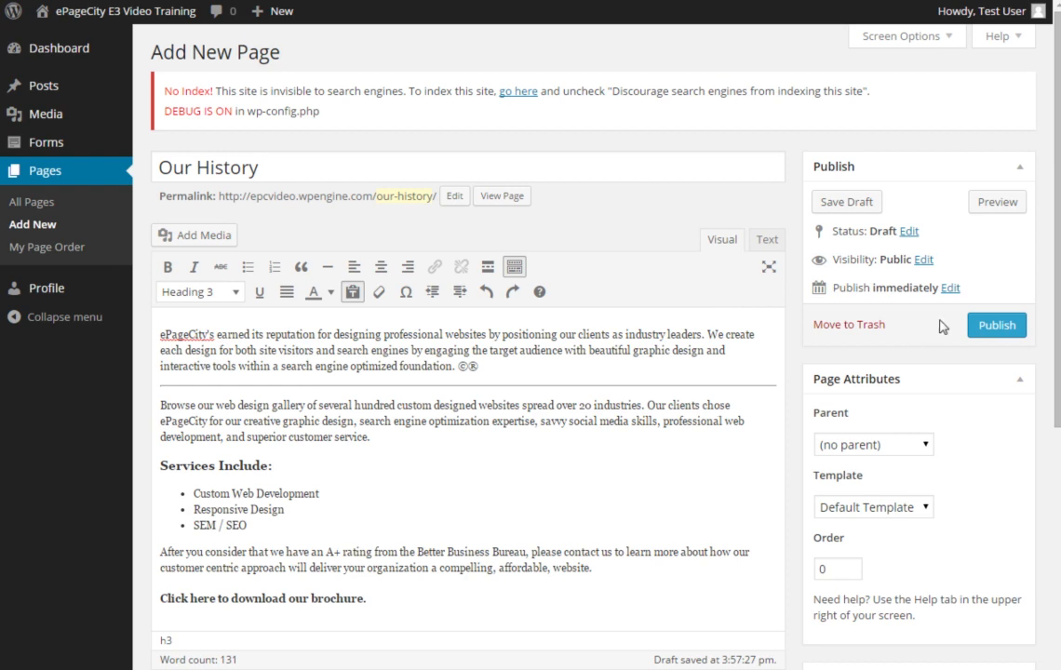
Set the parent of the Our History page to About.
click(882, 451)
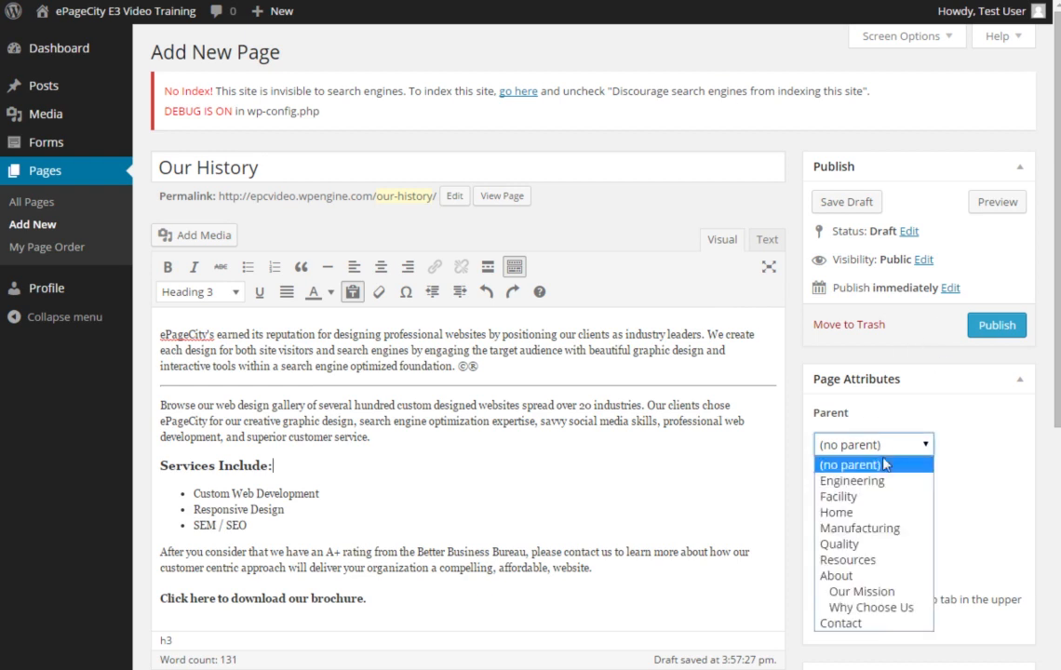
click(841, 575)
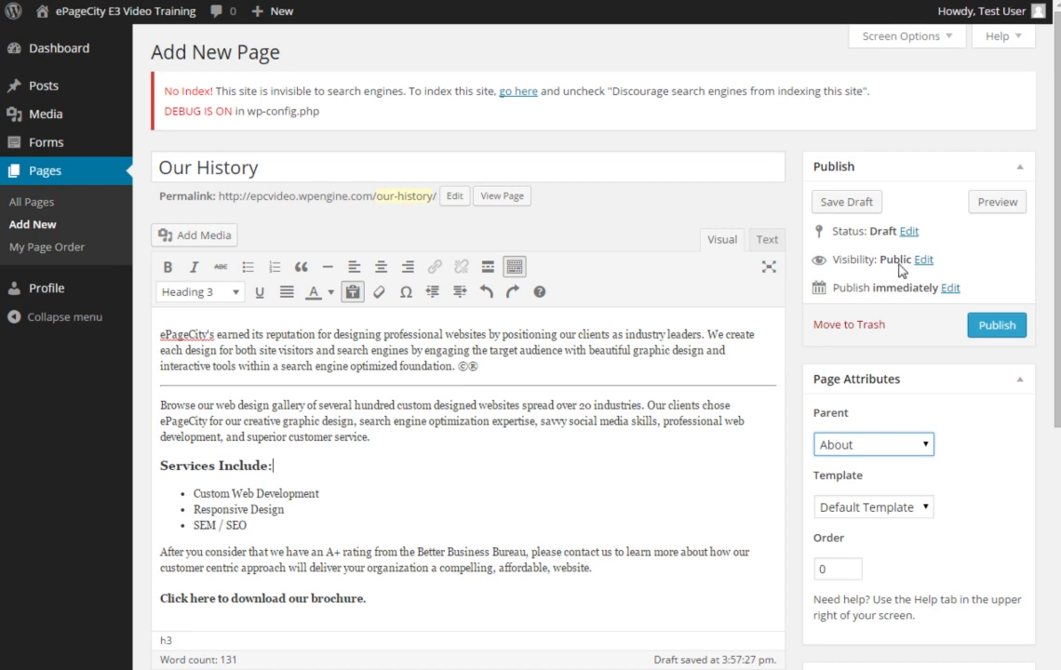
Review the built-in help on page attributes, inserting media and about pages, and close it.
click(1011, 41)
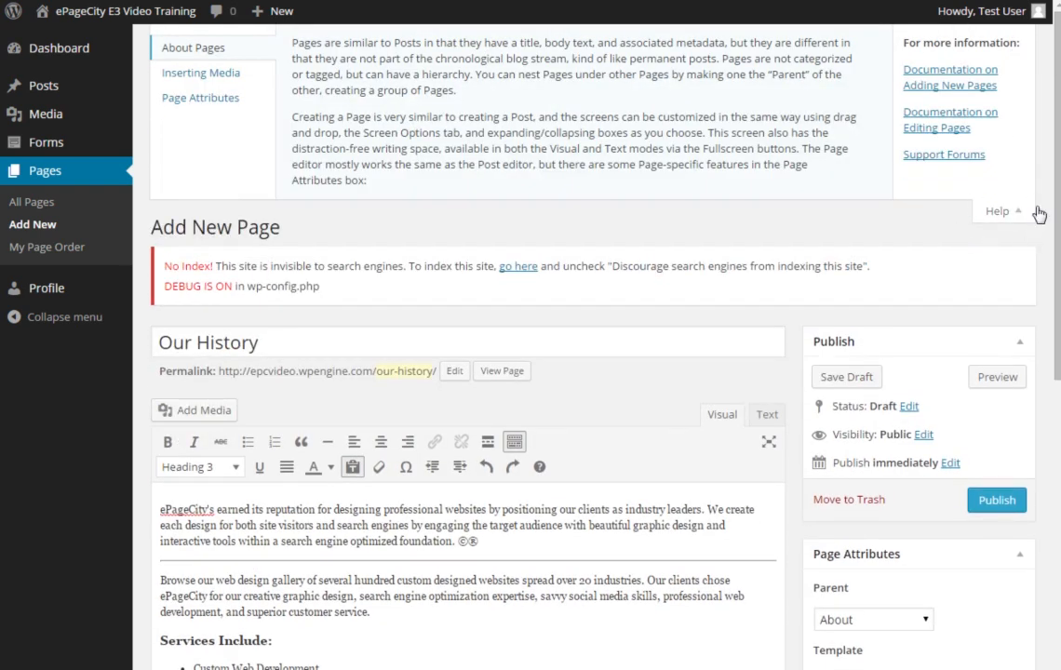
click(191, 97)
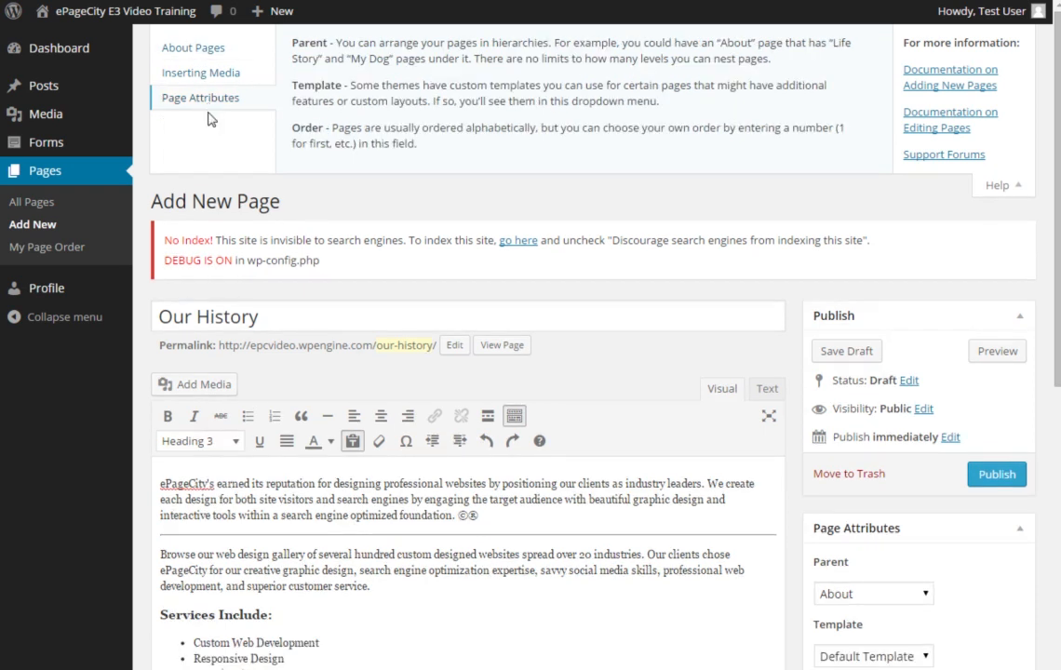
click(203, 73)
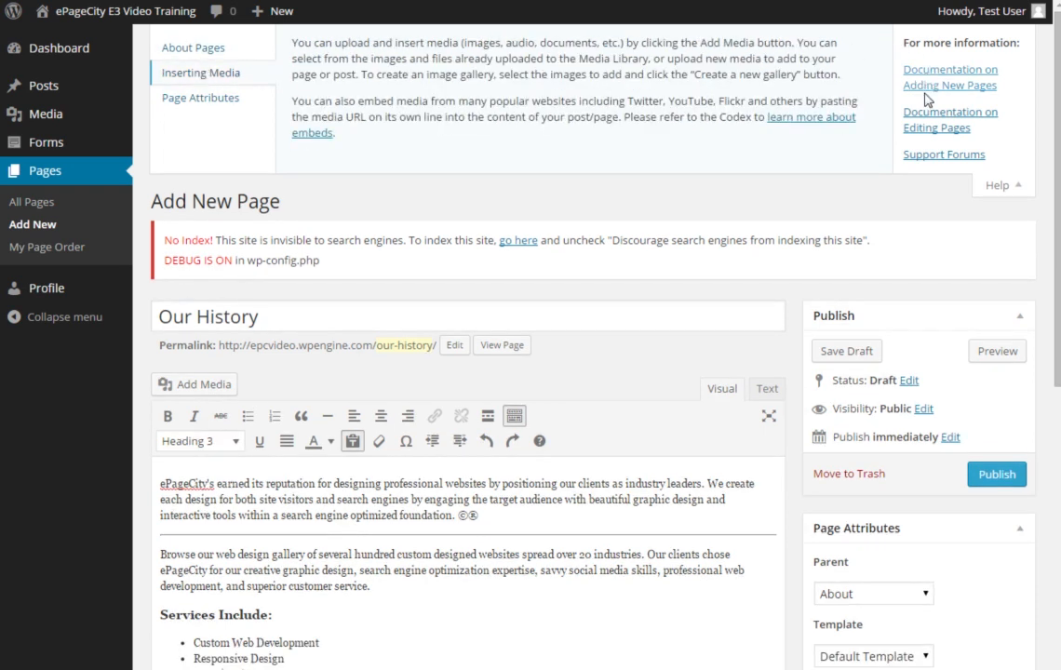
click(169, 50)
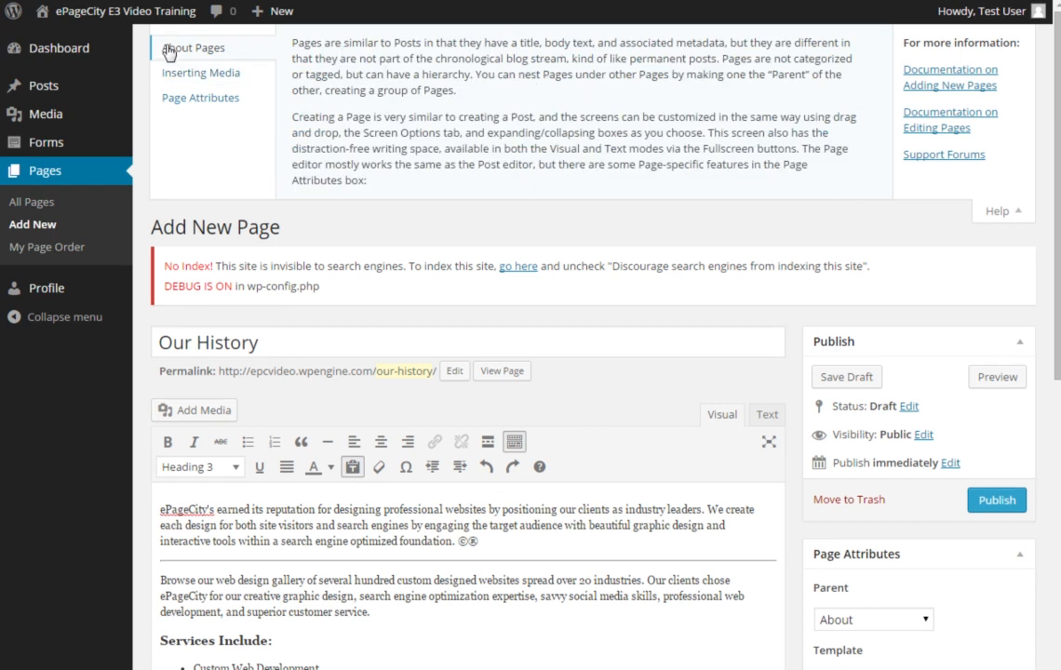
click(995, 214)
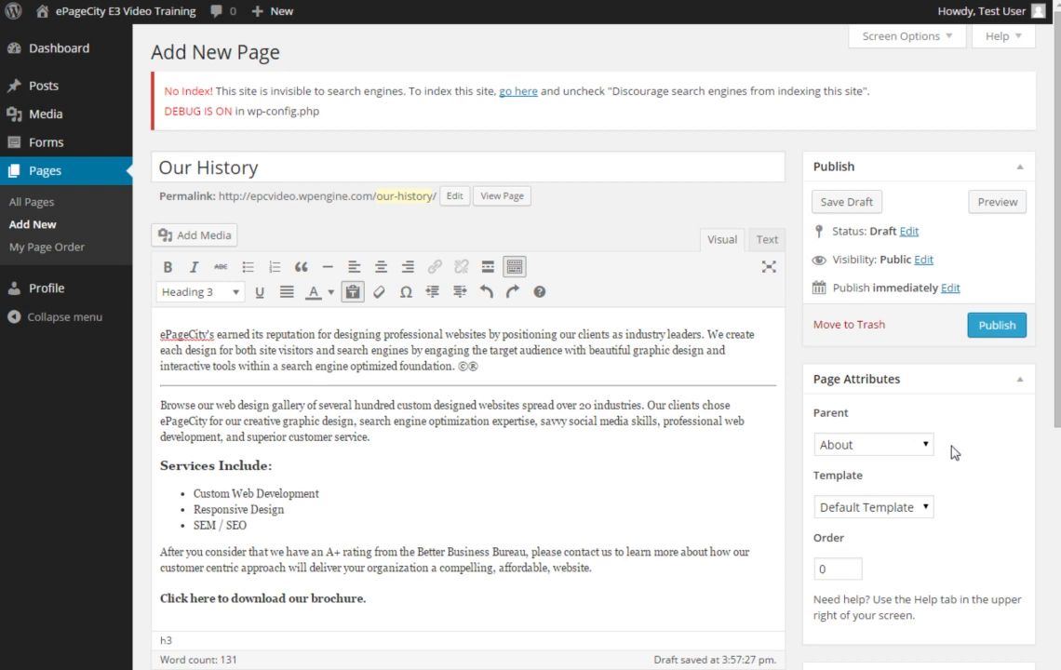
Publish the Our History page and view it on the live site.
click(1000, 333)
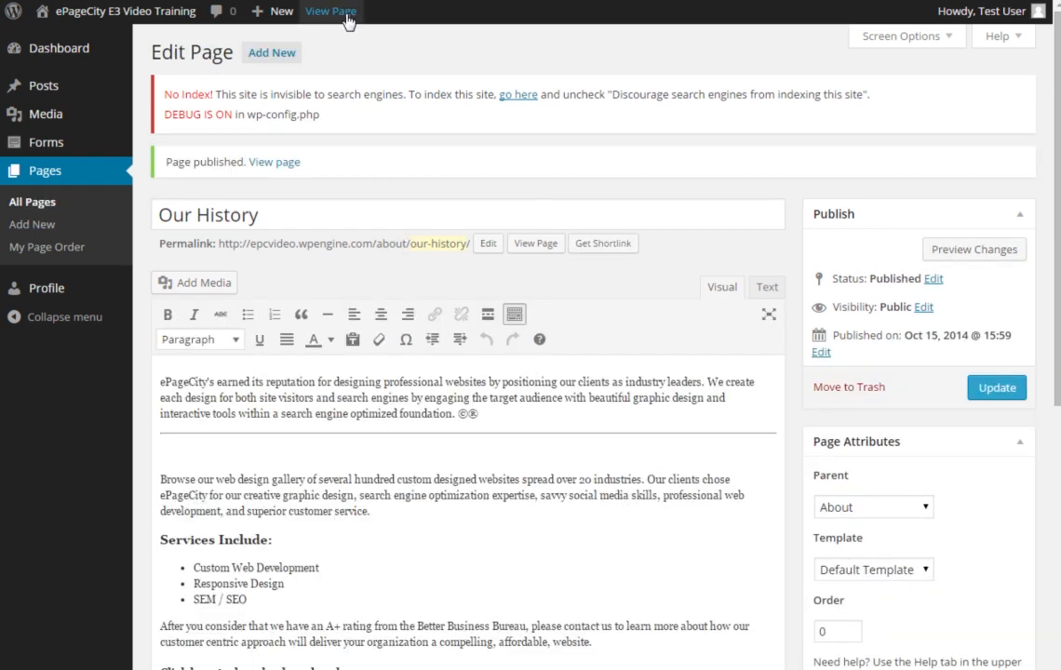
click(346, 15)
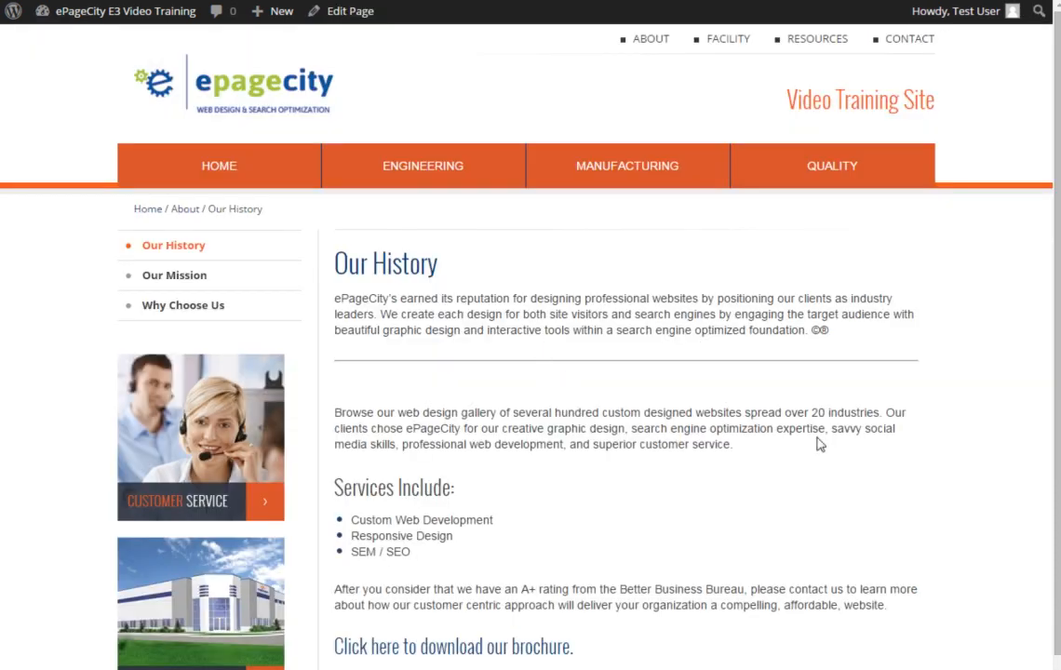